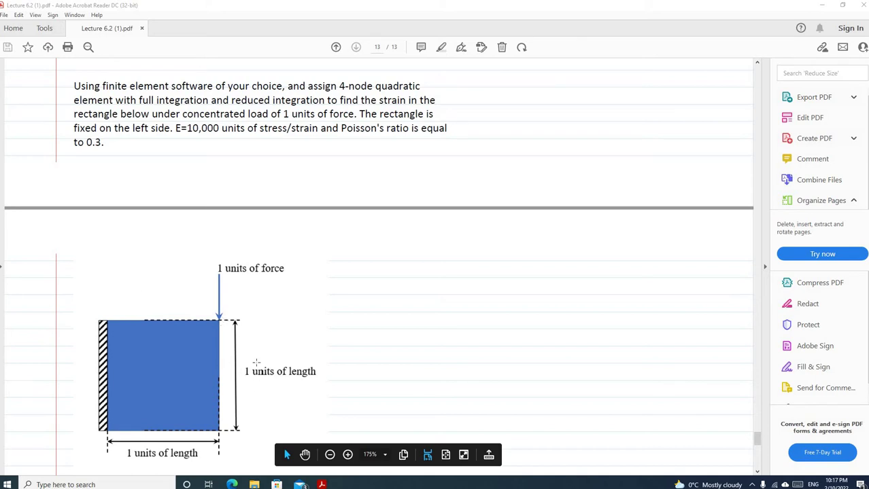
- Launch Abaqus CAE, dismiss the start session dialog and maximize the application window
{"action": "left_click", "coordinate": [127, 484]}
{"action": "type", "text": "abaqus"}
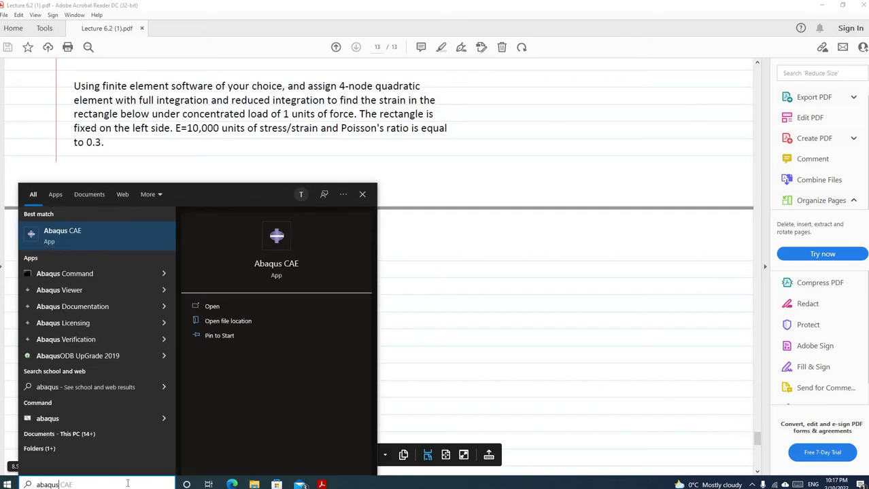
{"action": "key", "text": "Return"}
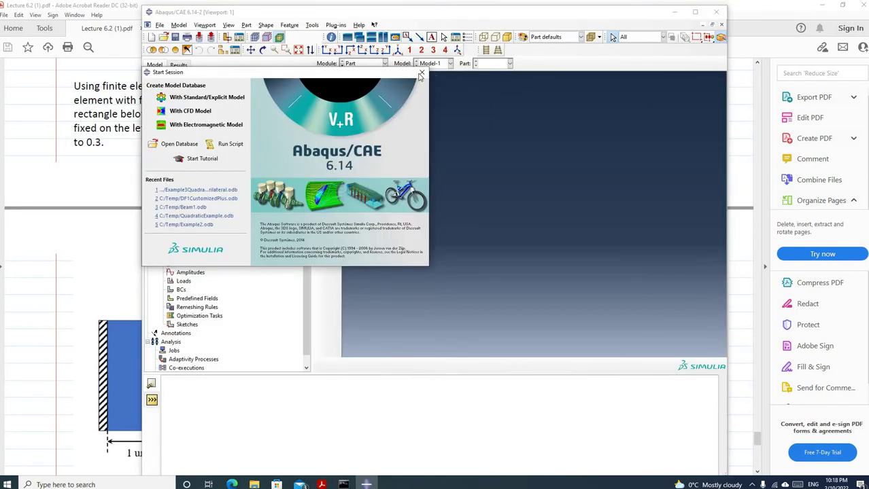
{"action": "left_click", "coordinate": [420, 73]}
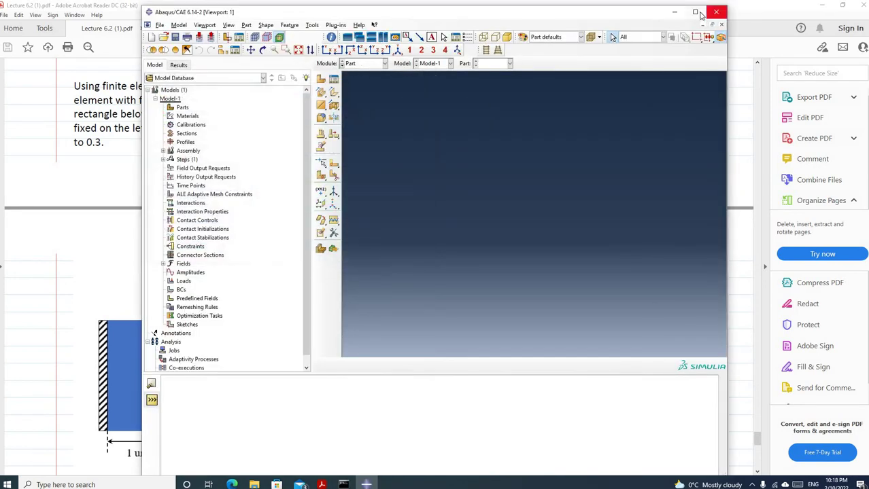
{"action": "left_click", "coordinate": [694, 11]}
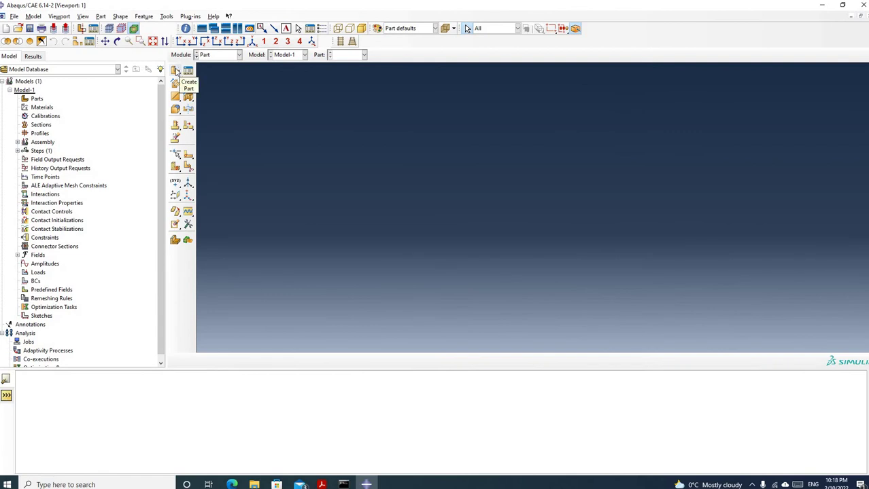
- Create a 2D planar deformable shell part with an approximate size of 5
{"action": "left_click", "coordinate": [175, 71]}
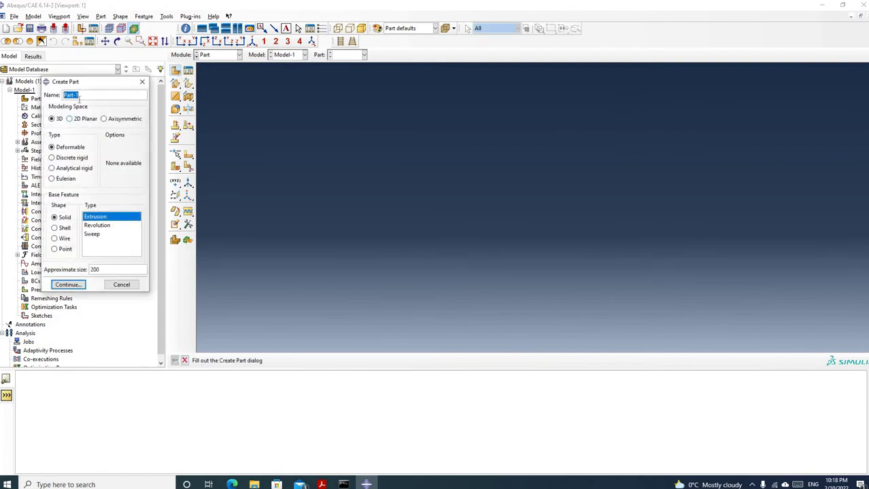
{"action": "left_click", "coordinate": [69, 119]}
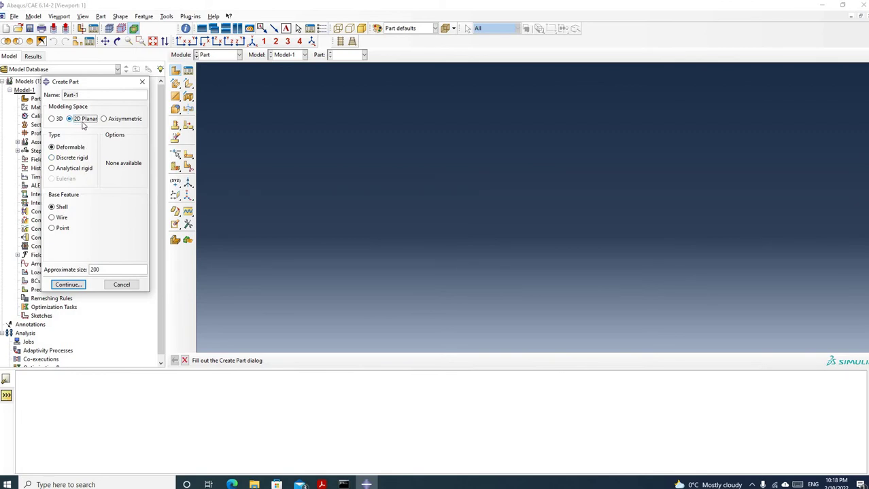
{"action": "left_click_drag", "start_coordinate": [109, 270], "coordinate": [80, 269]}
{"action": "type", "text": "5"}
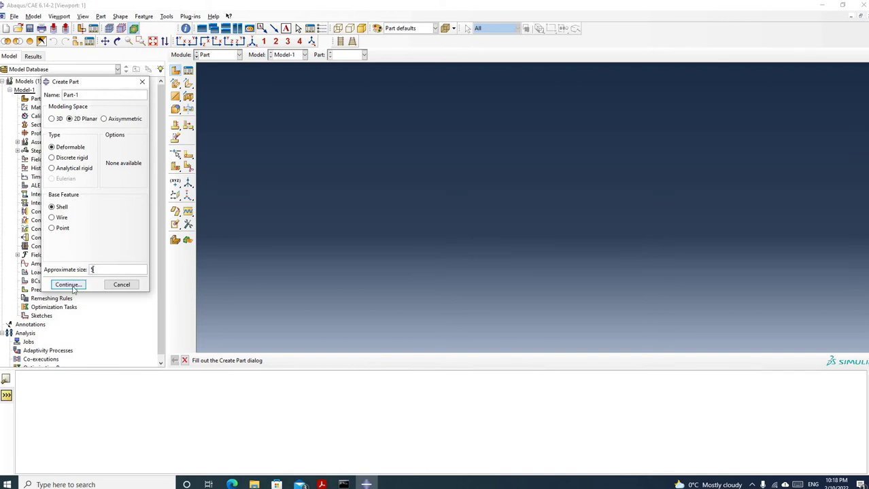
{"action": "left_click", "coordinate": [72, 286]}
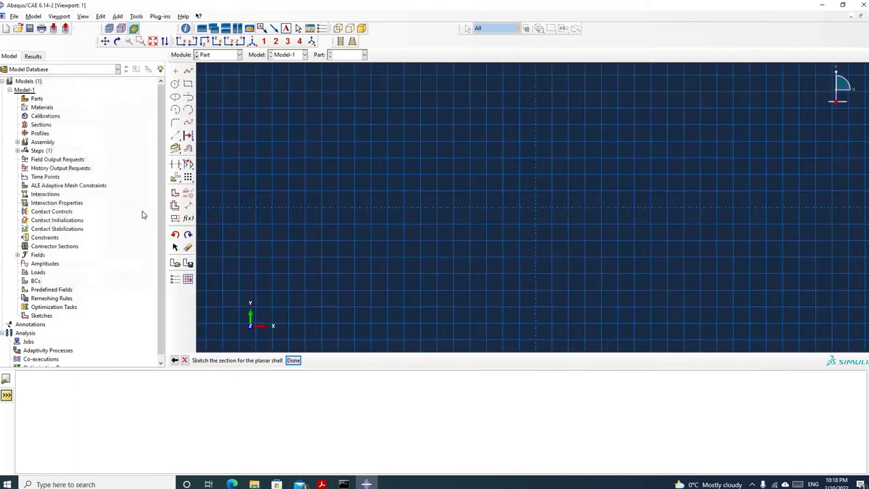
- Sketch a rectangle from corner 0,0 to corner 1,1 and finish the section to generate the planar shell
{"action": "left_click", "coordinate": [189, 85]}
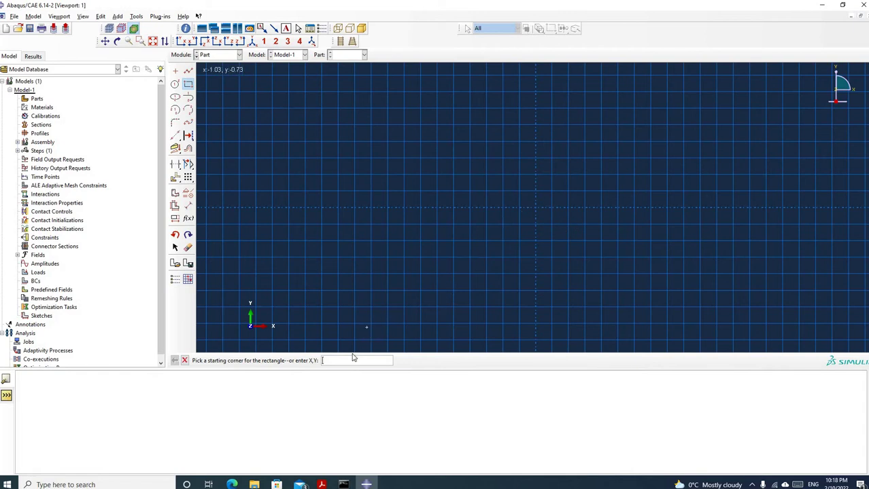
{"action": "type", "text": "0,0"}
{"action": "key", "text": "Return"}
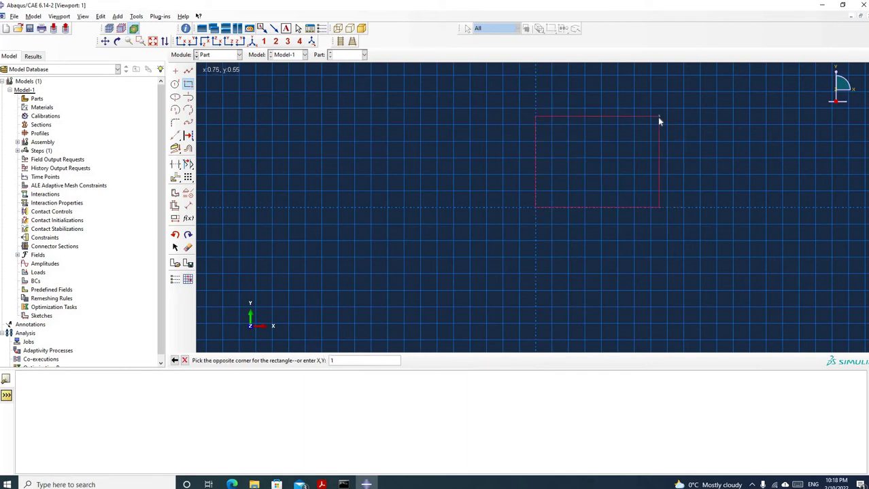
{"action": "type", "text": "1,1"}
{"action": "key", "text": "Return"}
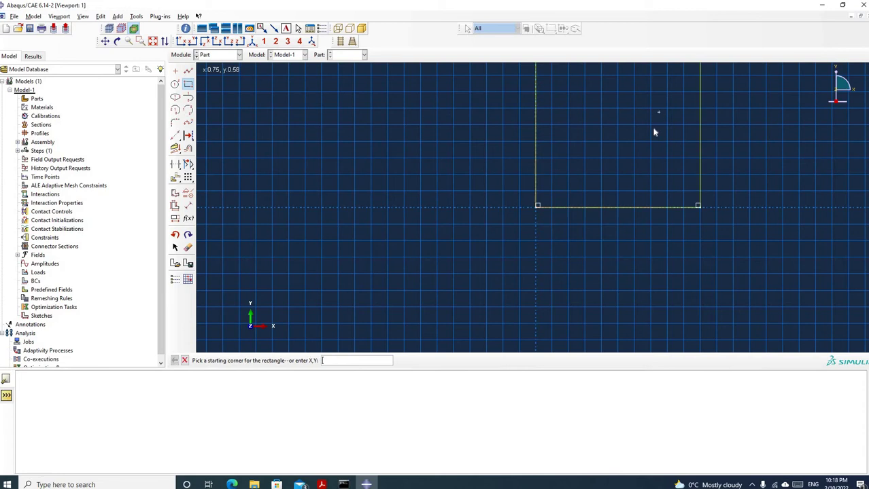
{"action": "scroll", "coordinate": [654, 132], "scroll_direction": "down", "scroll_amount": 3}
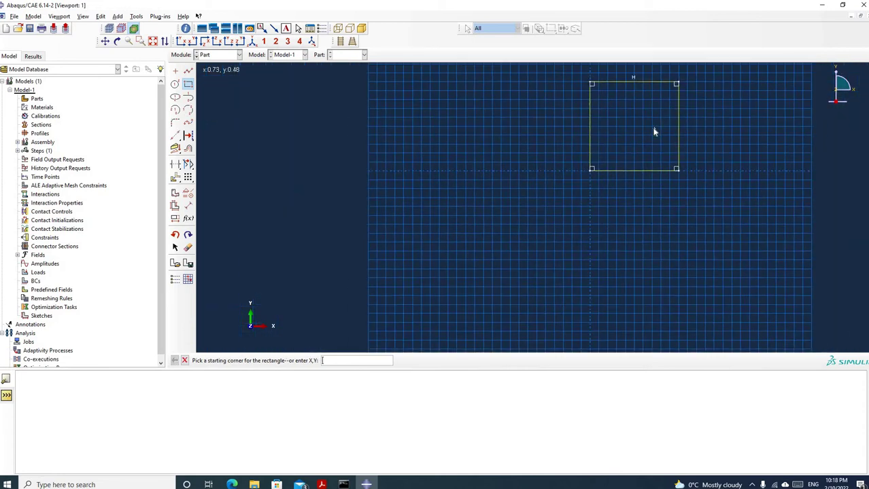
{"action": "key", "text": "Escape"}
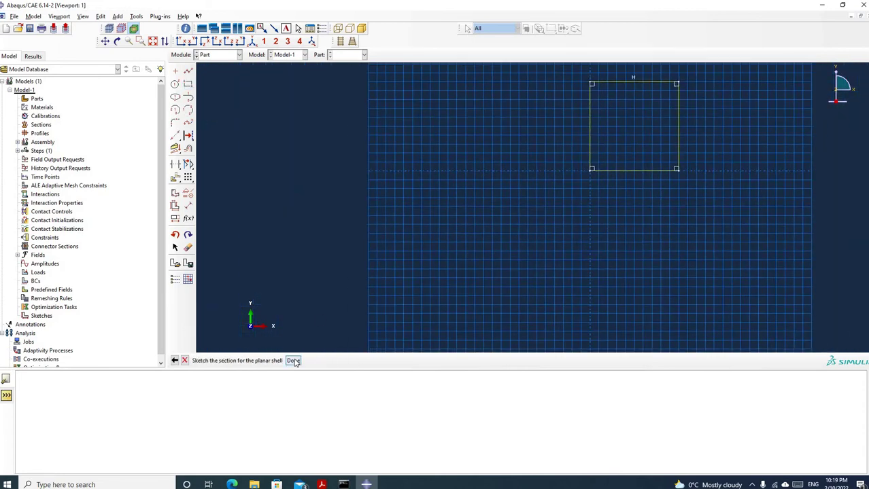
{"action": "left_click", "coordinate": [293, 361]}
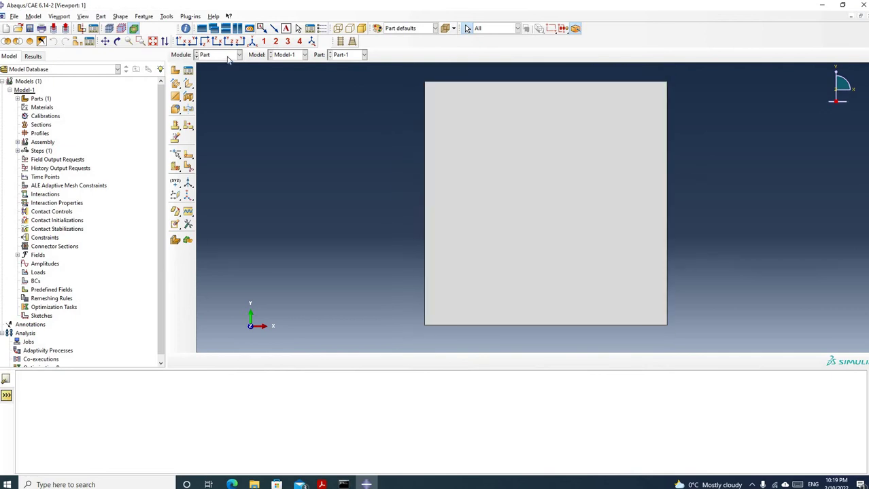
- Seed the square part in the Mesh module with an approximate global size of 2 and mesh it
{"action": "left_click", "coordinate": [228, 57]}
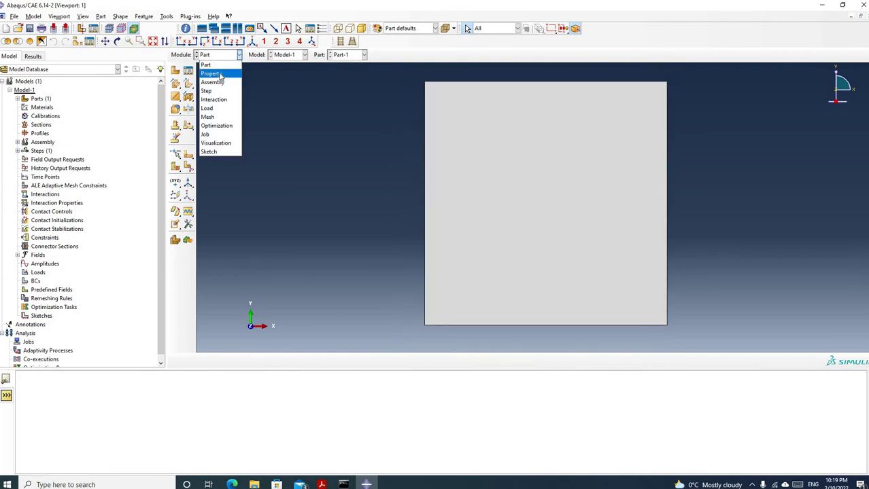
{"action": "left_click", "coordinate": [208, 118]}
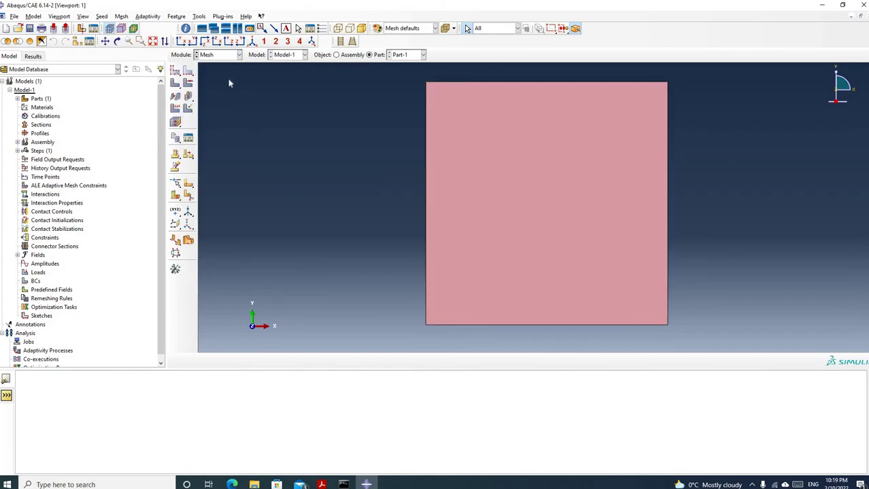
{"action": "left_click", "coordinate": [175, 72]}
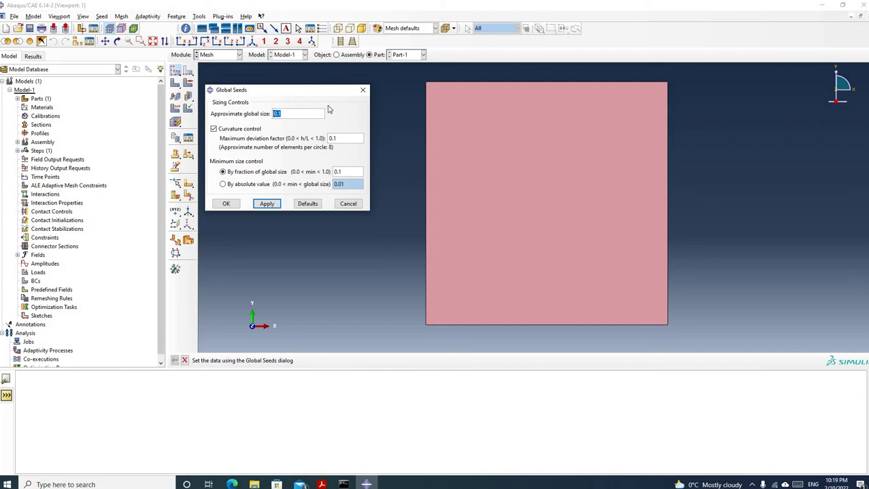
{"action": "type", "text": "2"}
{"action": "left_click", "coordinate": [267, 205]}
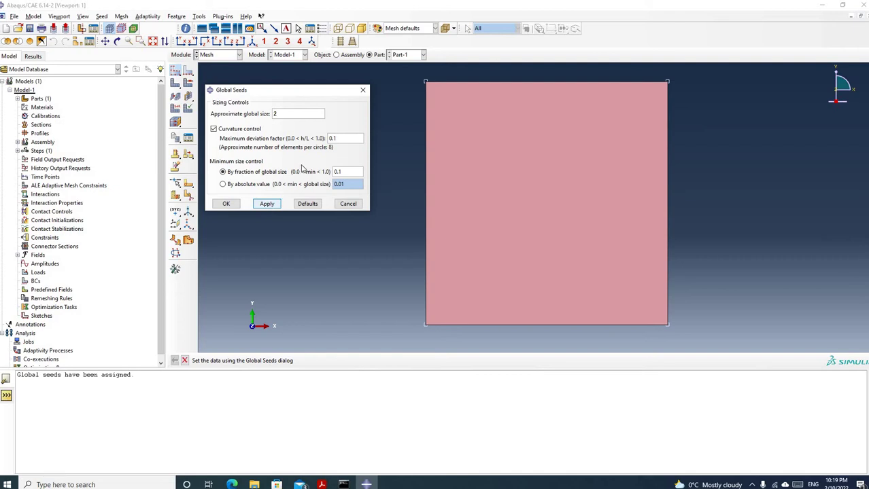
{"action": "left_click", "coordinate": [227, 204]}
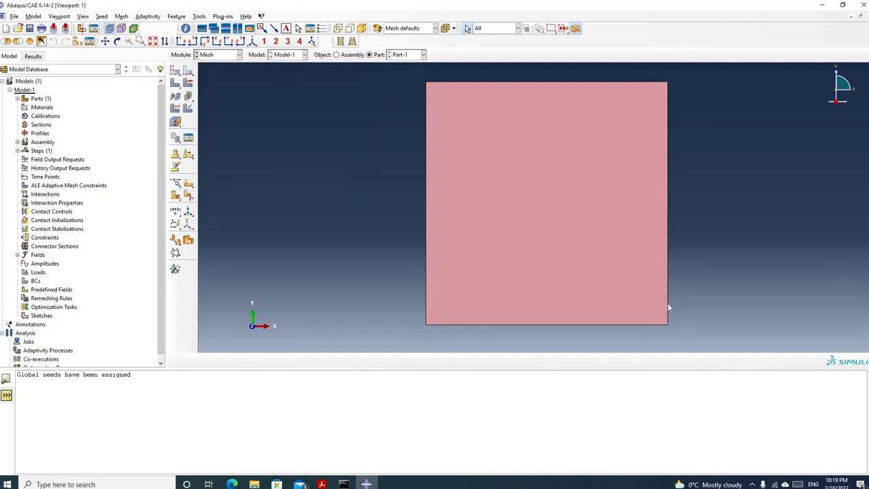
{"action": "left_click", "coordinate": [176, 84]}
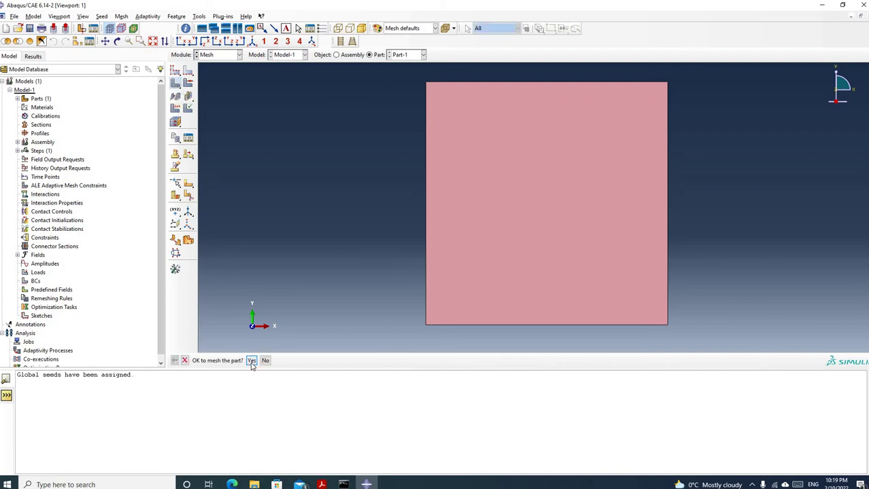
{"action": "left_click", "coordinate": [252, 360]}
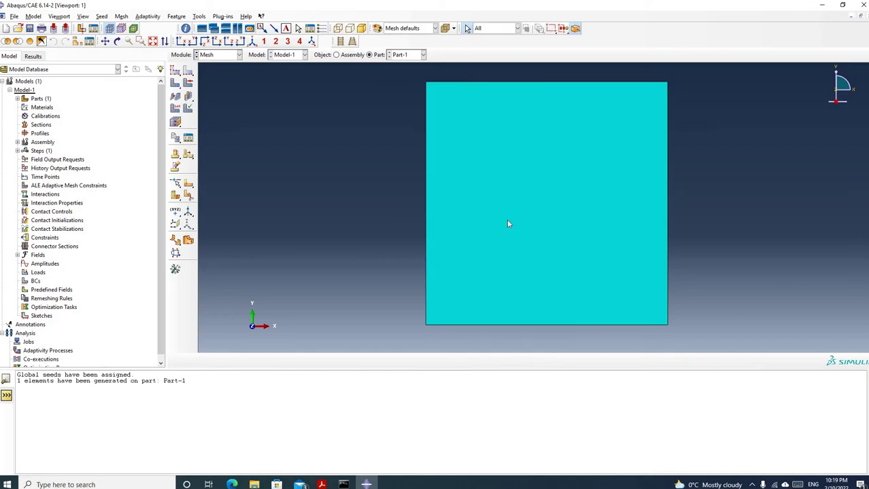
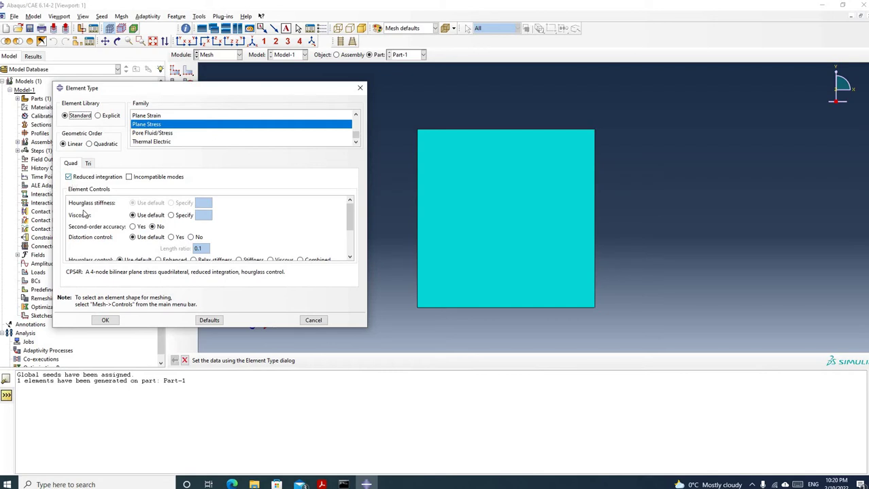
- Compare the linear plane stress quad element descriptions with reduced integration switched off and back on
{"action": "key", "text": "space"}
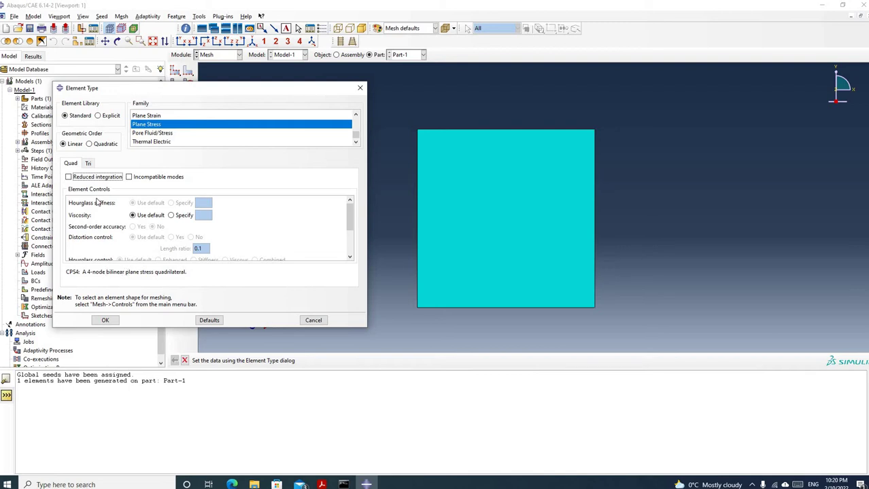
{"action": "left_click", "coordinate": [69, 177]}
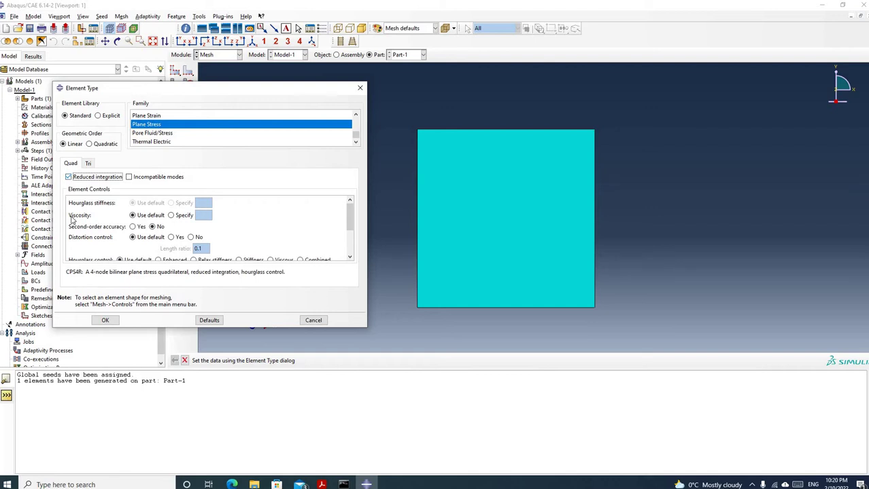
{"action": "left_click", "coordinate": [79, 272]}
{"action": "left_click_drag", "start_coordinate": [75, 272], "coordinate": [83, 272]}
{"action": "left_click", "coordinate": [78, 272]}
{"action": "left_click_drag", "start_coordinate": [191, 272], "coordinate": [240, 272]}
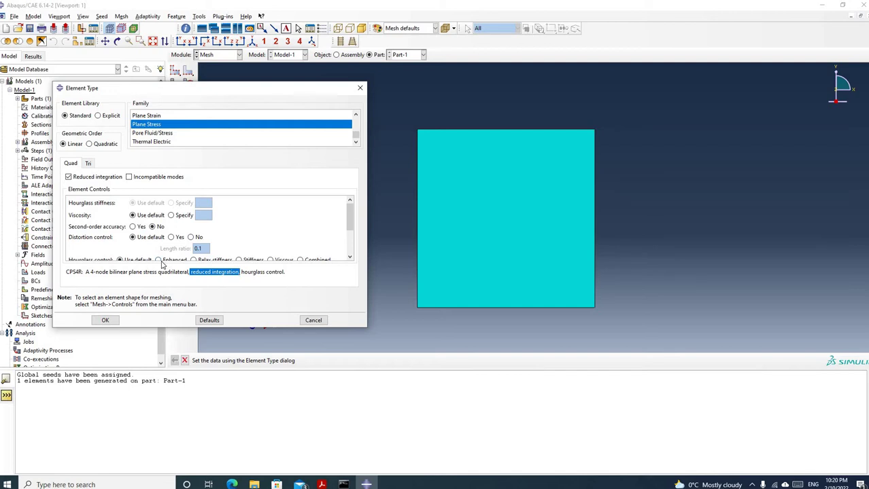
- Turn off reduced integration for the part's linear plane stress quad element and accept the element type
{"action": "left_click", "coordinate": [68, 178]}
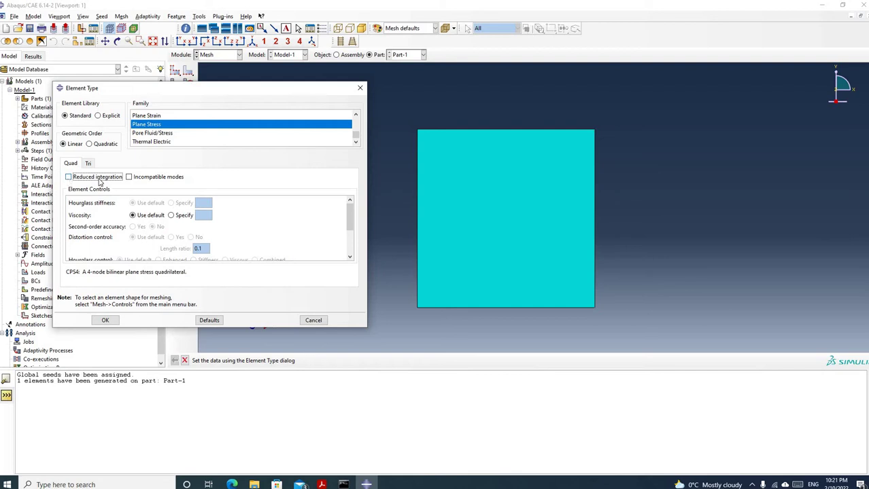
{"action": "left_click", "coordinate": [105, 321]}
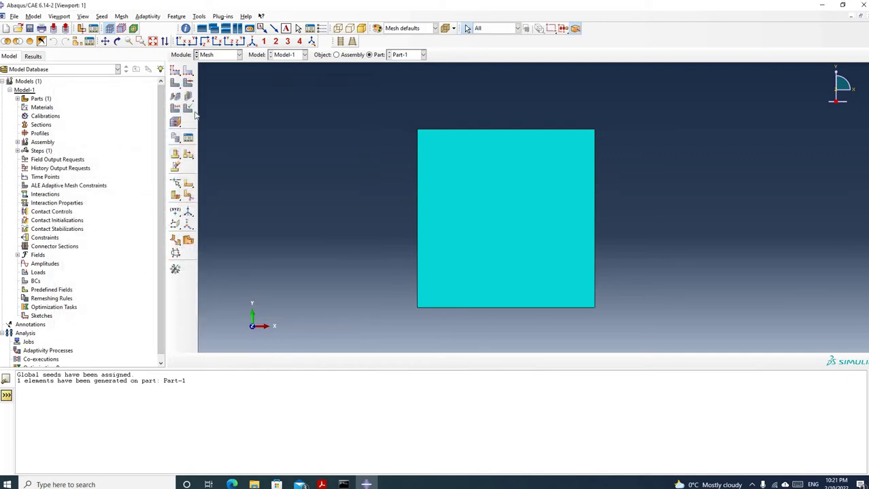
- Create an isotropic elastic material in the Property module with Young's modulus 10000 and Poisson's ratio 0.3
{"action": "left_click", "coordinate": [238, 58]}
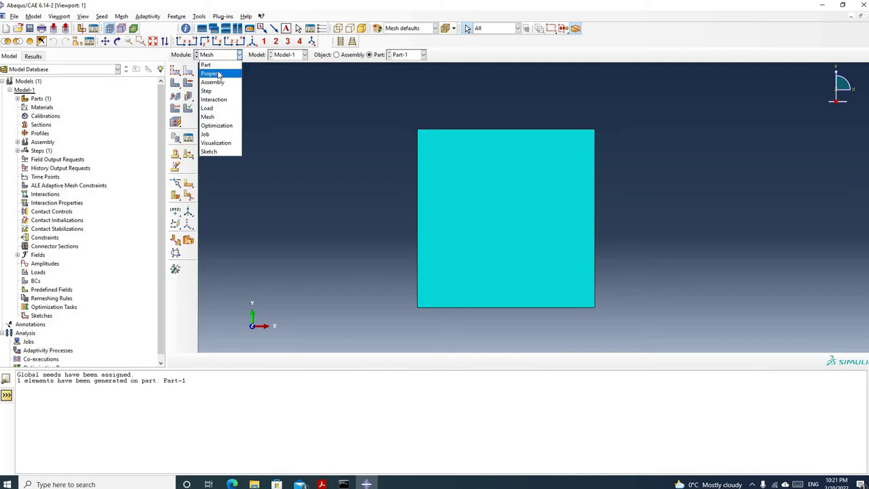
{"action": "left_click", "coordinate": [212, 72]}
{"action": "left_click", "coordinate": [176, 70]}
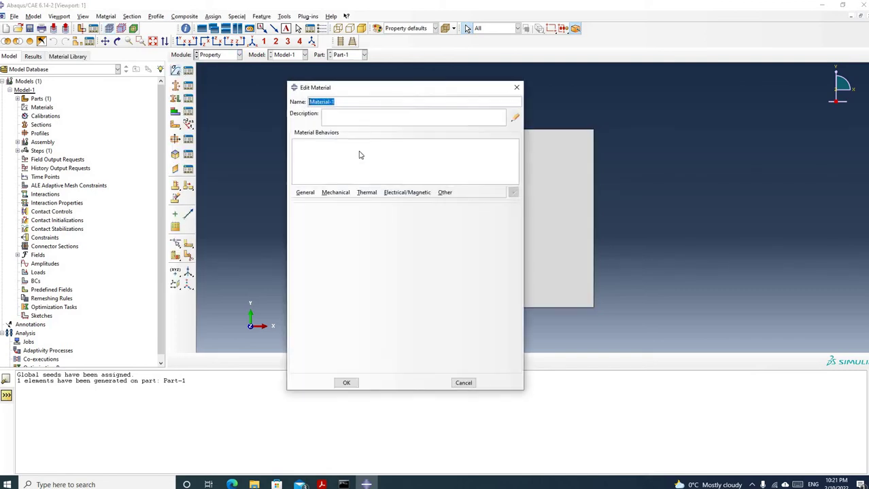
{"action": "left_click", "coordinate": [341, 102]}
{"action": "left_click", "coordinate": [337, 194]}
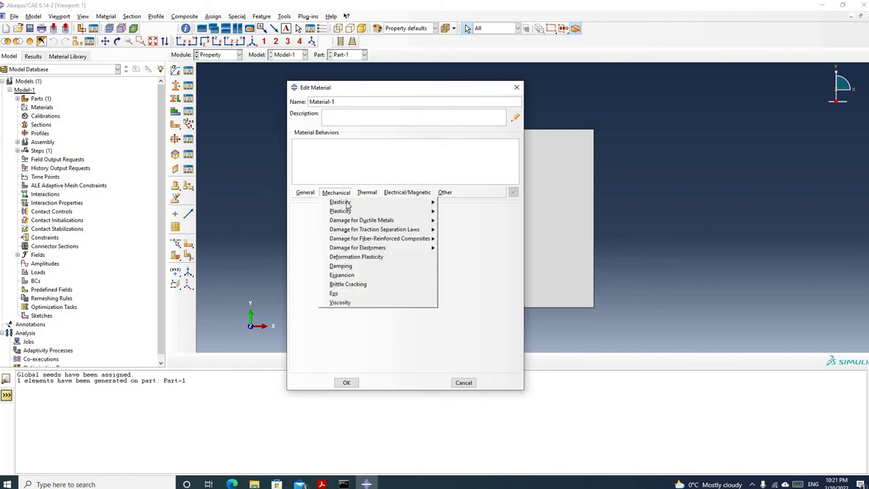
{"action": "mouse_move", "coordinate": [354, 202]}
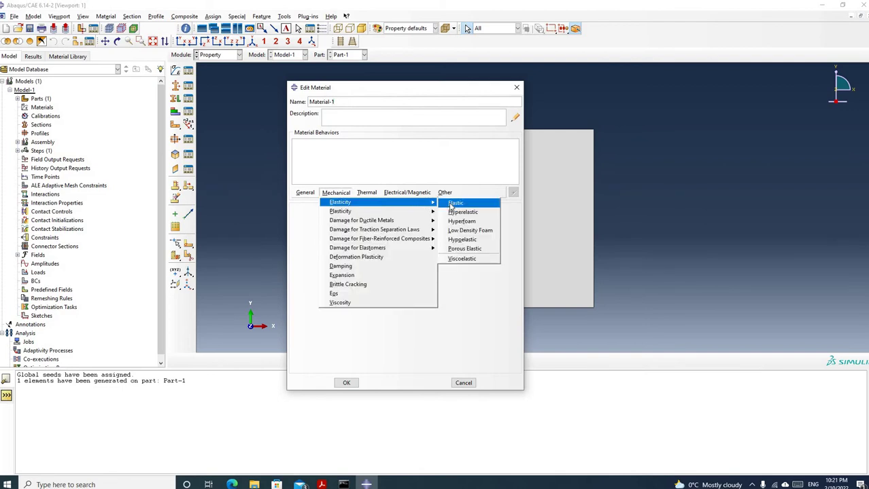
{"action": "left_click", "coordinate": [451, 204]}
{"action": "left_click", "coordinate": [339, 317]}
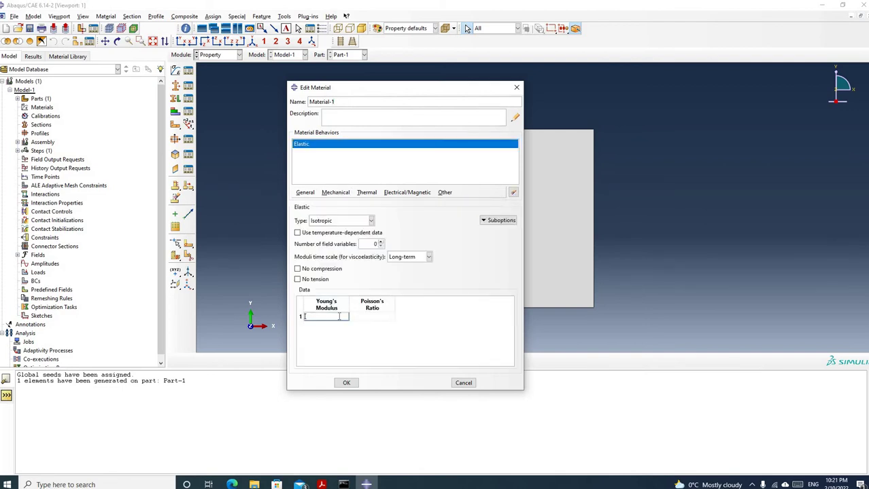
{"action": "type", "text": "10000"}
{"action": "left_click", "coordinate": [380, 317]}
{"action": "type", "text": "0.3"}
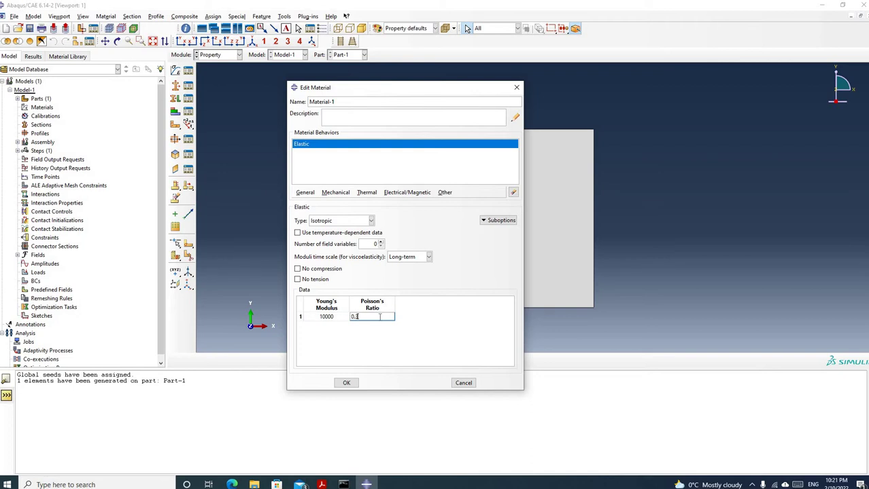
{"action": "left_click", "coordinate": [346, 382]}
- Create a solid homogeneous section using Material-1 with the plane stress/strain thickness enabled at 1
{"action": "left_click", "coordinate": [174, 85]}
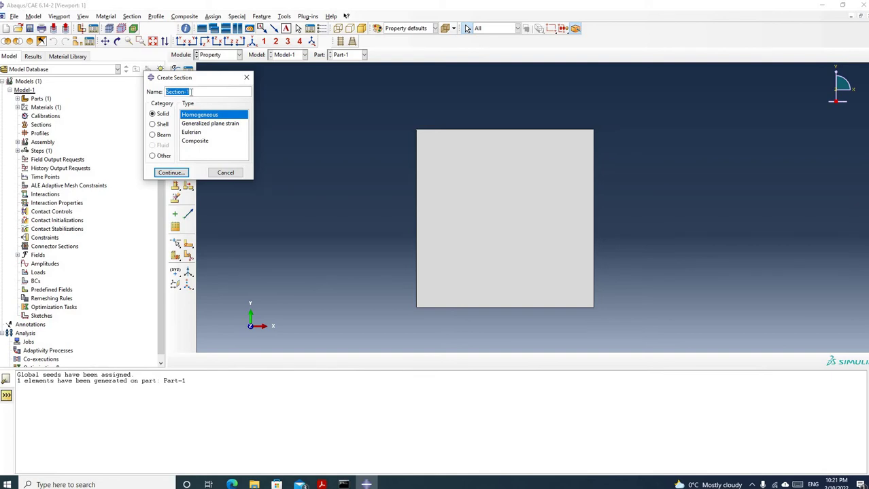
{"action": "left_click", "coordinate": [162, 93]}
{"action": "left_click", "coordinate": [170, 173]}
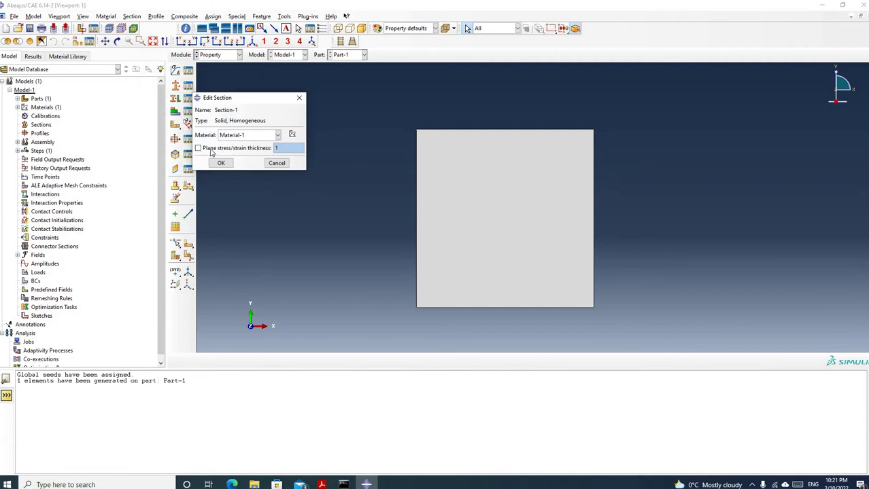
{"action": "left_click", "coordinate": [198, 150]}
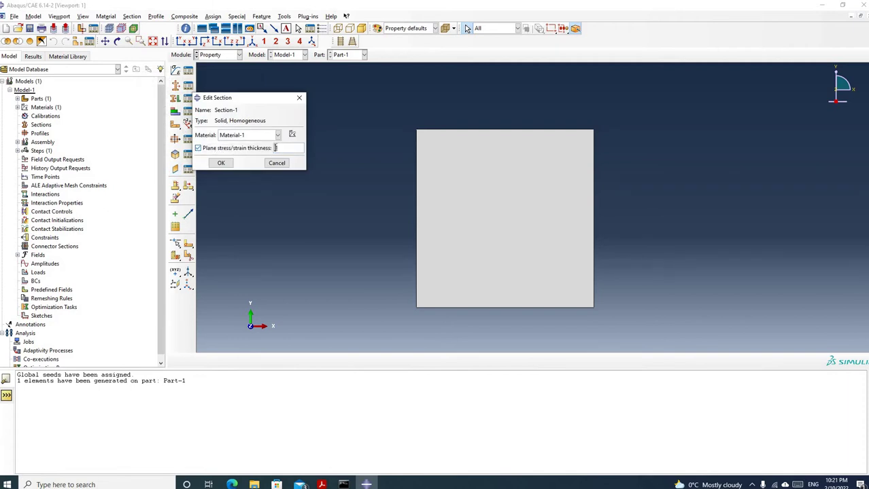
{"action": "left_click", "coordinate": [253, 135]}
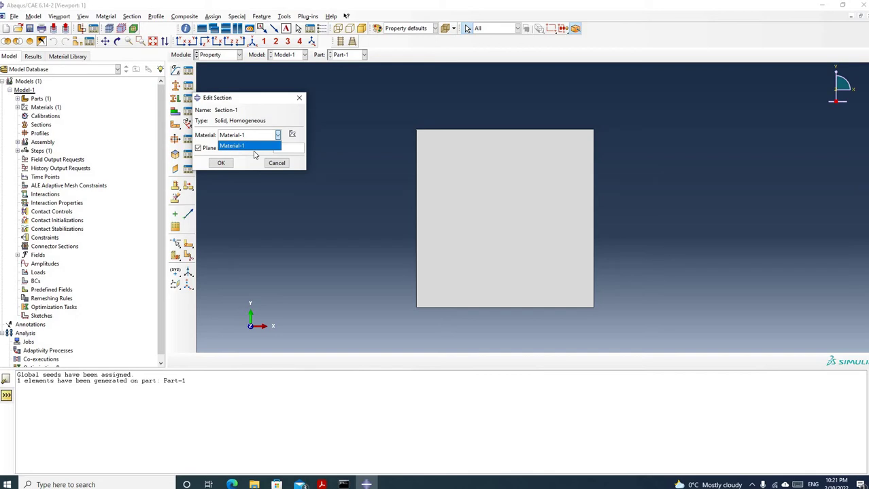
{"action": "left_click", "coordinate": [223, 165]}
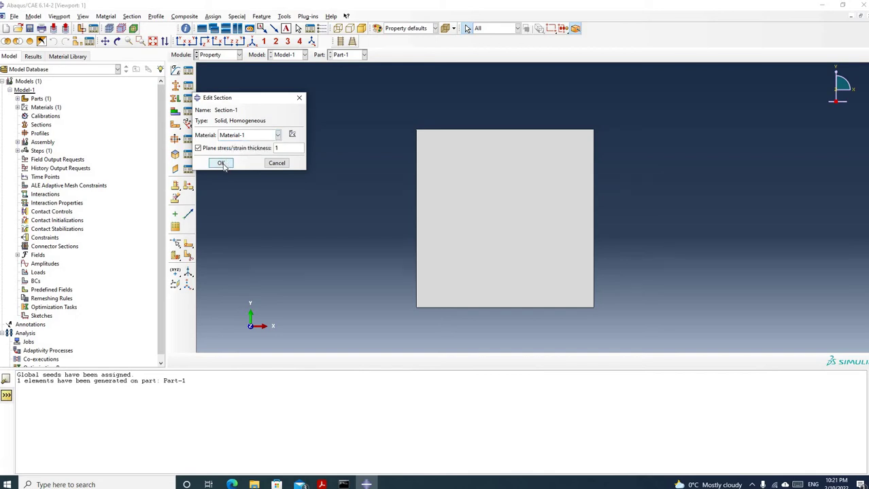
{"action": "left_click", "coordinate": [222, 164]}
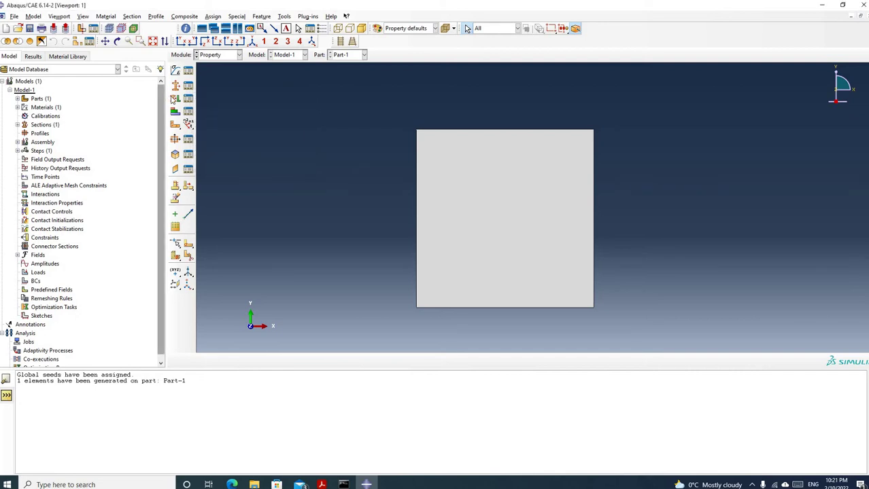
- Assign Section-1 to the whole square part, taking the thickness from the section
{"action": "left_click", "coordinate": [174, 98]}
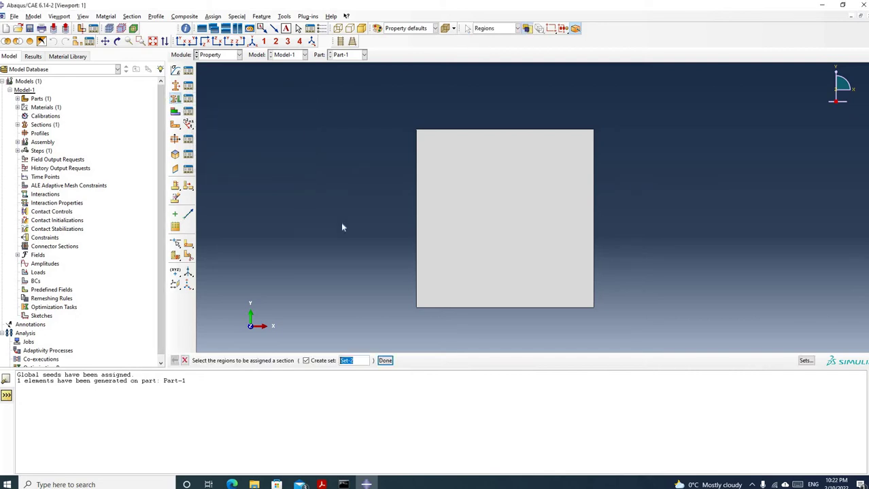
{"action": "left_click_drag", "start_coordinate": [380, 105], "coordinate": [622, 329]}
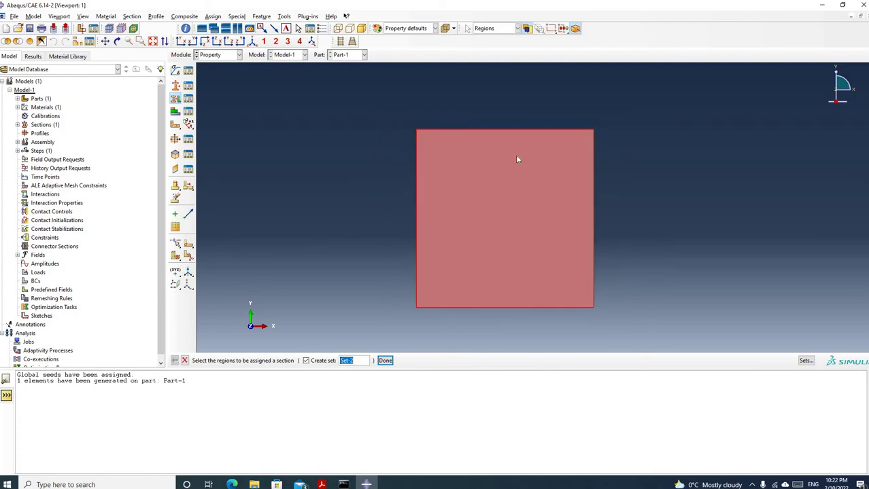
{"action": "left_click", "coordinate": [384, 361]}
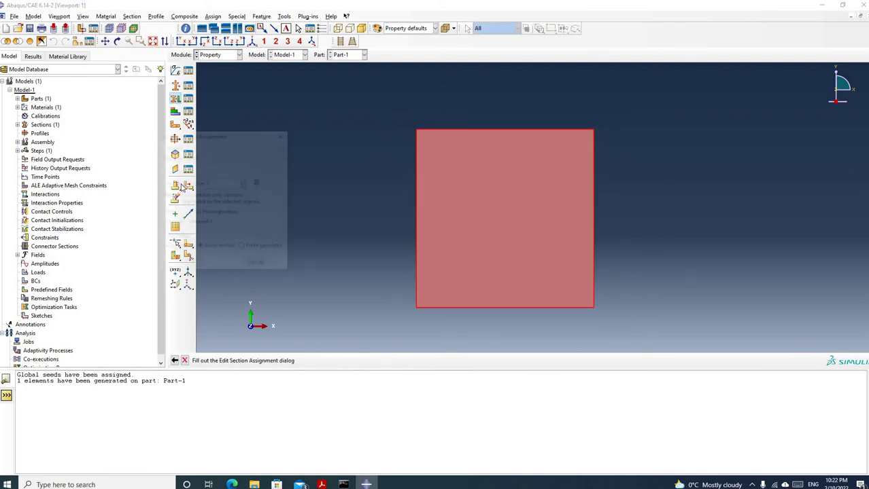
{"action": "left_click", "coordinate": [220, 185]}
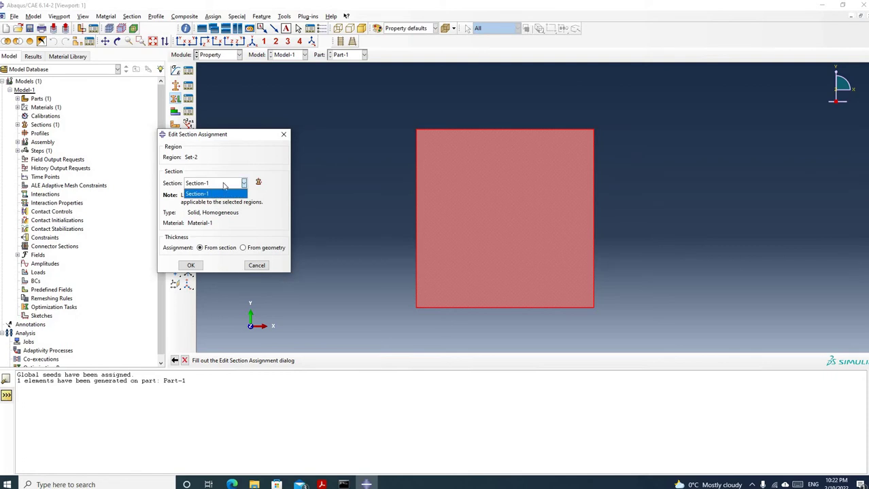
{"action": "left_click", "coordinate": [200, 233]}
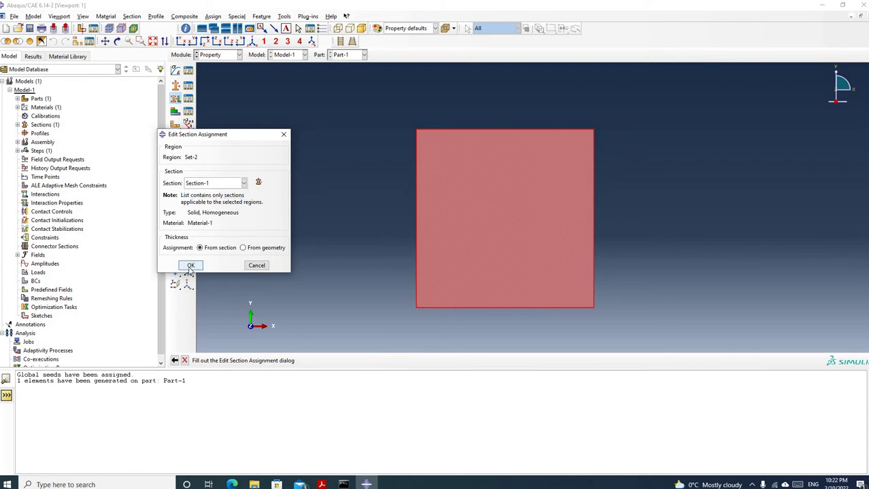
{"action": "left_click", "coordinate": [191, 266]}
- Create a dependent instance of Part-1 in the Assembly module
{"action": "left_click", "coordinate": [225, 56]}
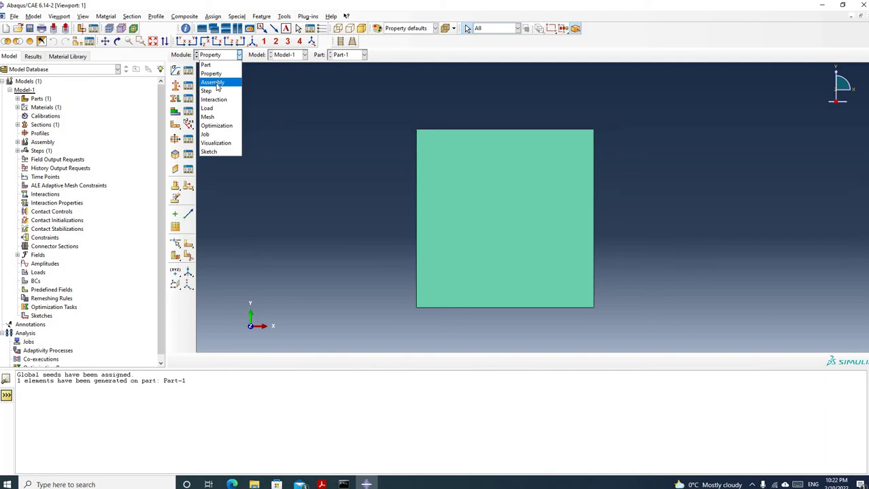
{"action": "left_click", "coordinate": [213, 82]}
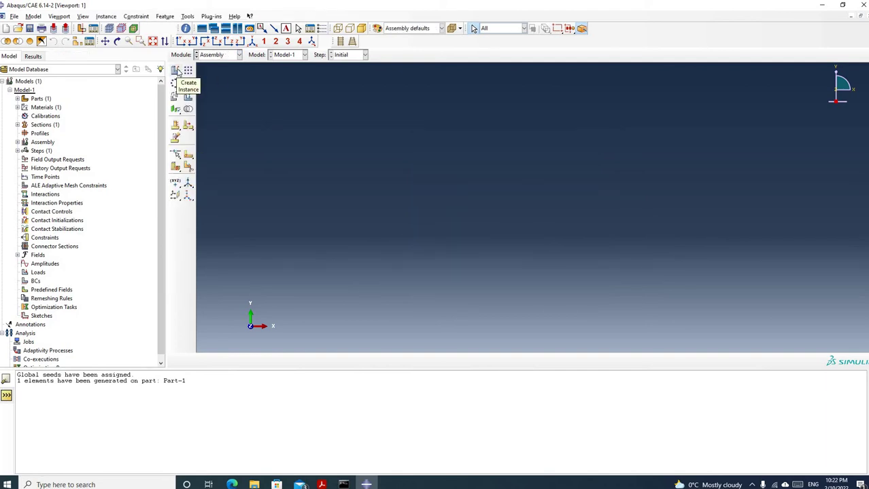
{"action": "left_click", "coordinate": [176, 70]}
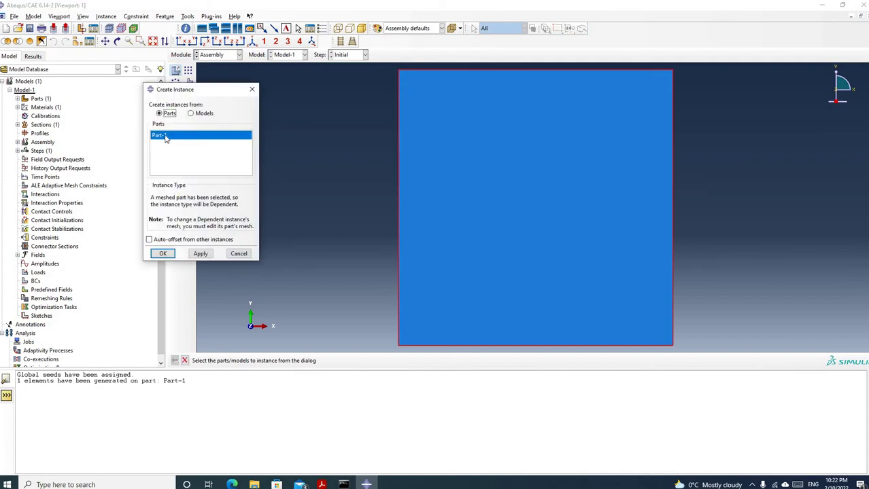
{"action": "left_click", "coordinate": [162, 253]}
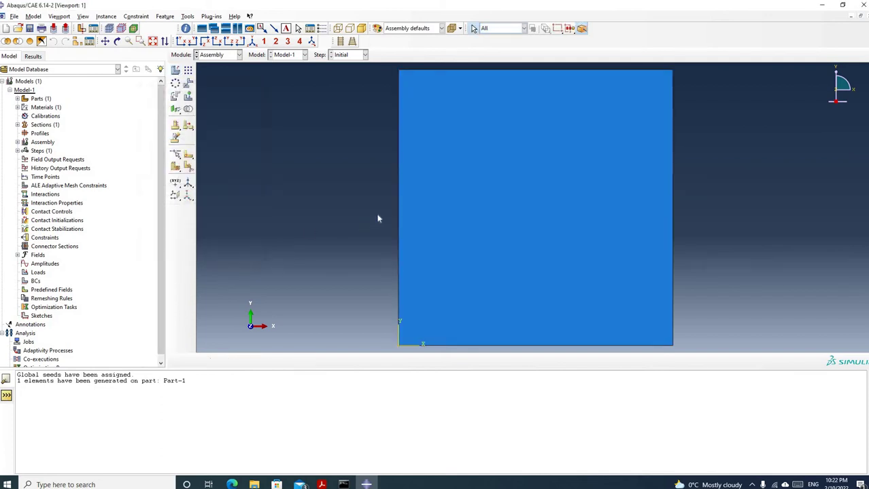
- Create a Static, General step after Initial in the Step module, with time period 1 and Nlgeom off
{"action": "left_click", "coordinate": [222, 55]}
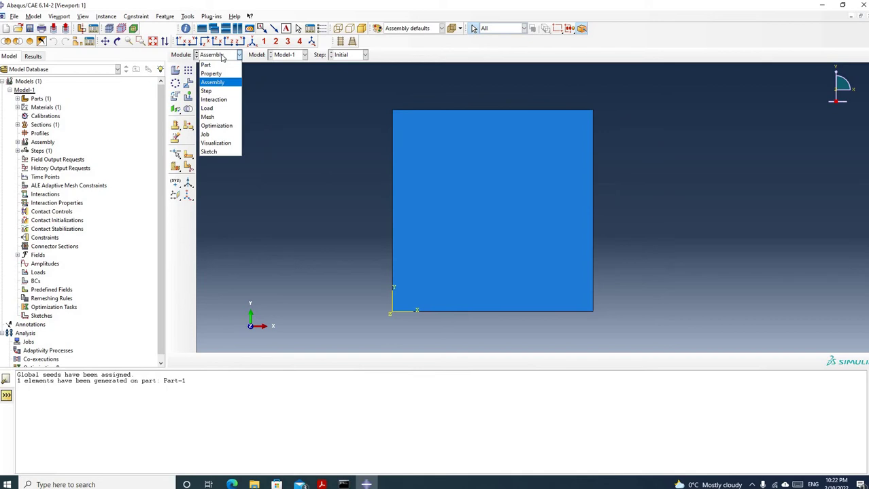
{"action": "left_click", "coordinate": [216, 91]}
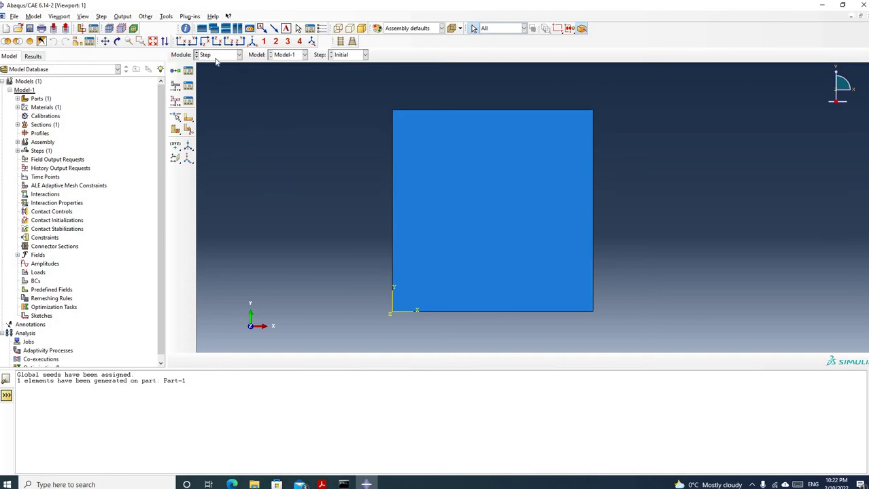
{"action": "left_click", "coordinate": [175, 72]}
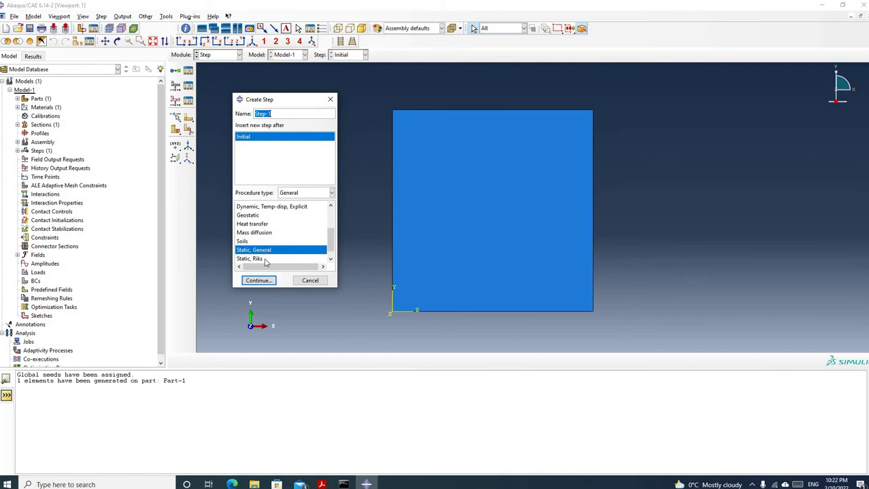
{"action": "left_click", "coordinate": [260, 281]}
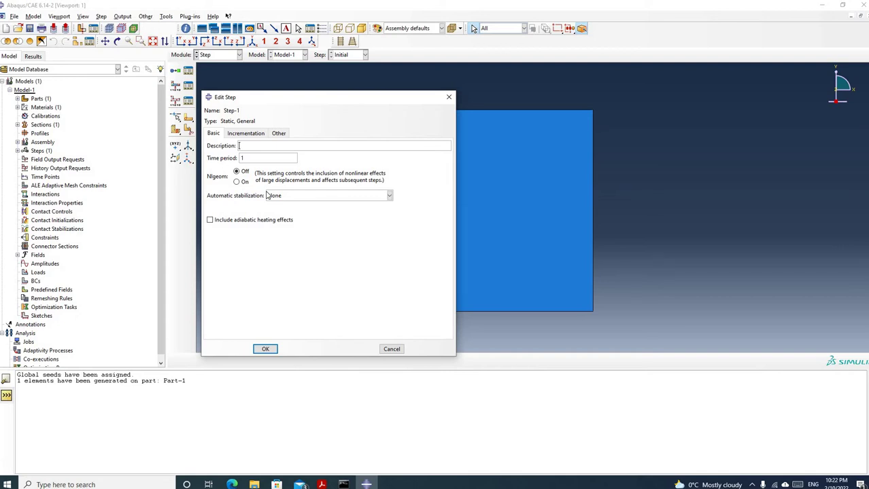
{"action": "left_click", "coordinate": [265, 350]}
- Start a mechanical Symmetry/Antisymmetry/Encastre boundary condition named FixedSide in Step-1
{"action": "left_click", "coordinate": [18, 150]}
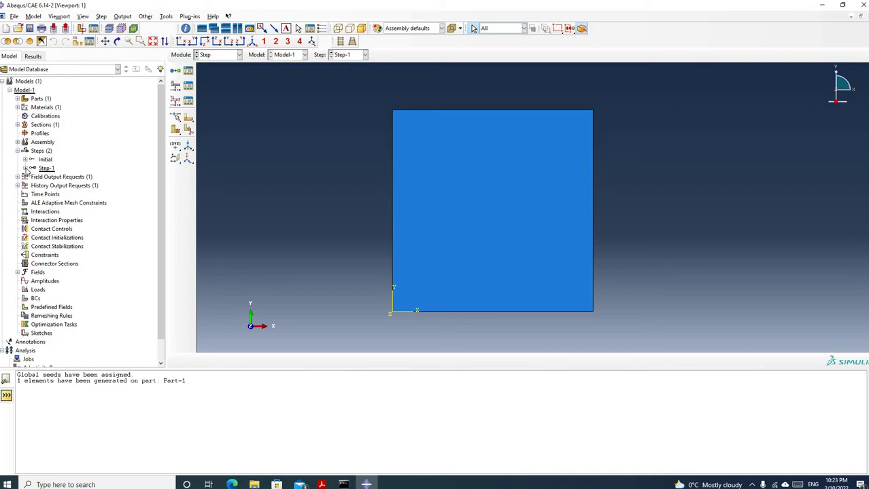
{"action": "left_click", "coordinate": [25, 168]}
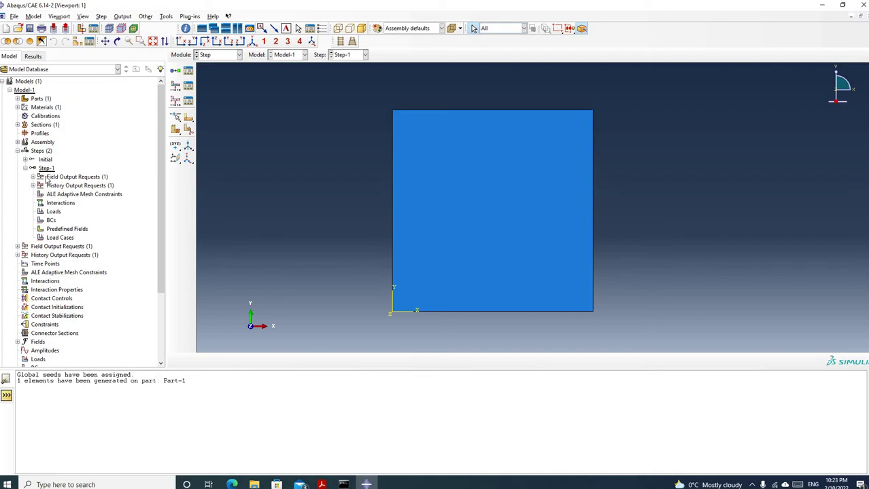
{"action": "double_click", "coordinate": [51, 221]}
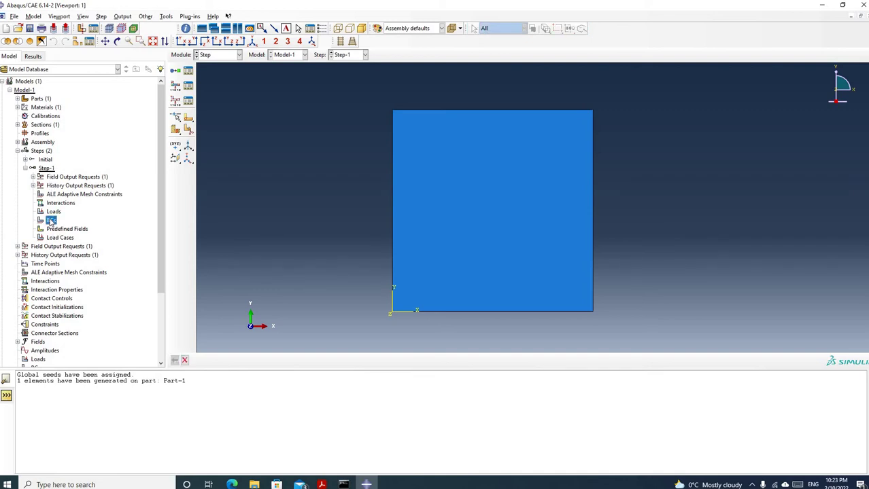
{"action": "right_click", "coordinate": [52, 222]}
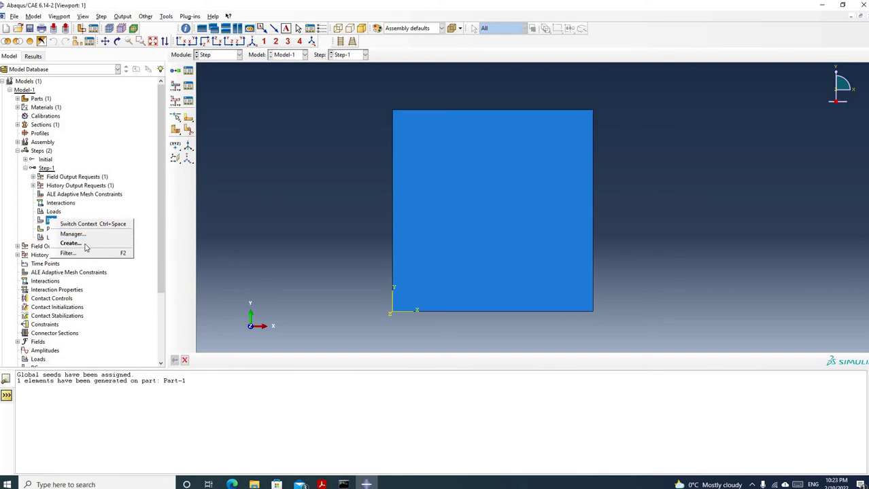
{"action": "left_click", "coordinate": [71, 243]}
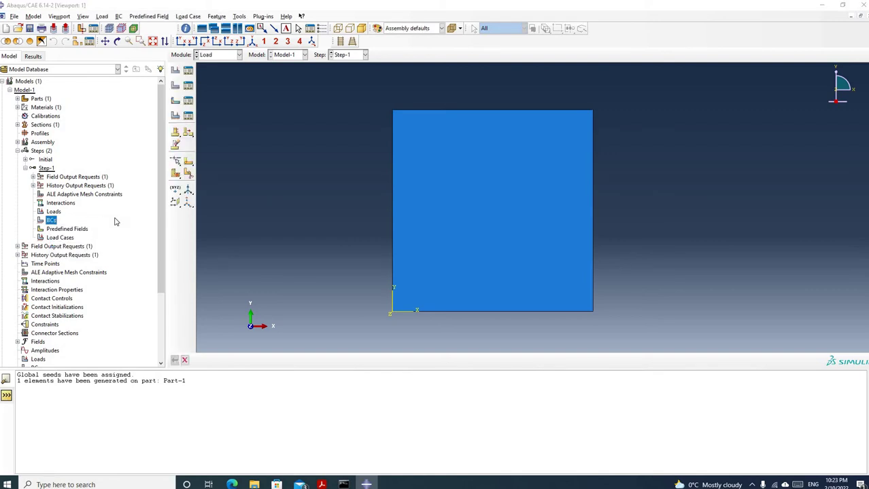
{"action": "left_click", "coordinate": [197, 178]}
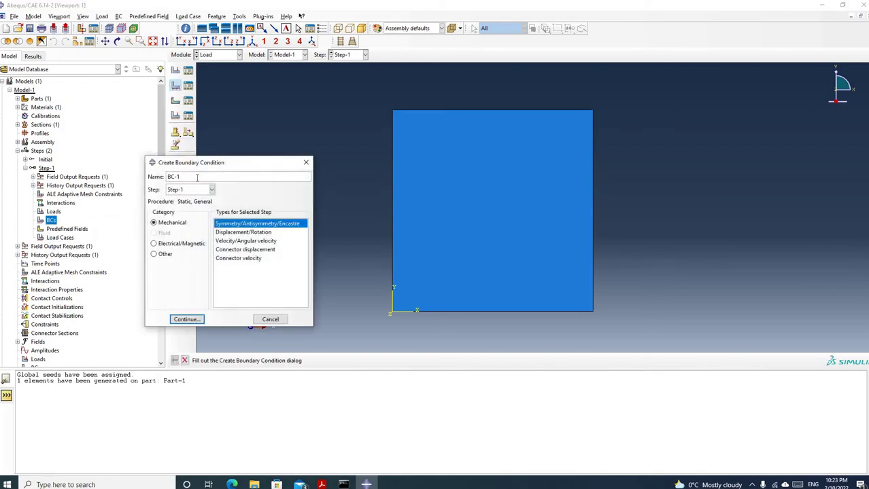
{"action": "key", "text": "ctrl+a"}
{"action": "type", "text": "FixedSide"}
{"action": "left_click", "coordinate": [194, 316]}
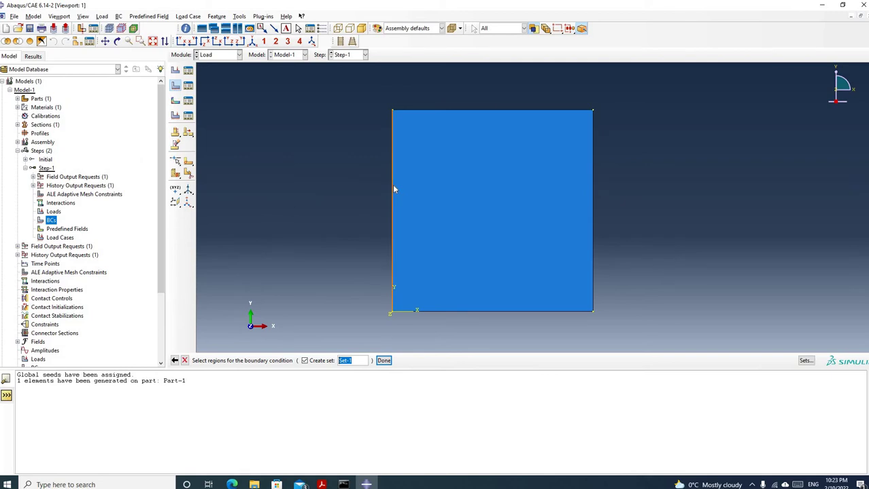
- Apply the FixedSide boundary condition to the square's left edge as ENCASTRE
{"action": "left_click", "coordinate": [393, 189]}
{"action": "left_click", "coordinate": [383, 360]}
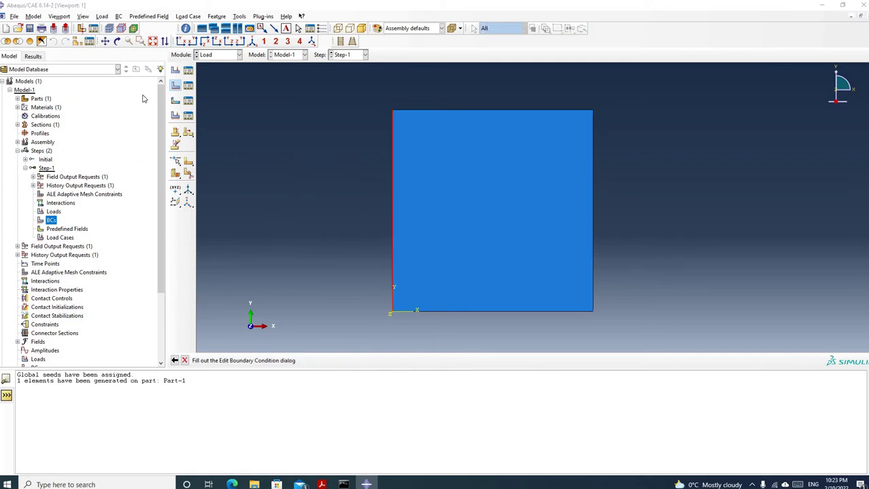
{"action": "left_click", "coordinate": [182, 246]}
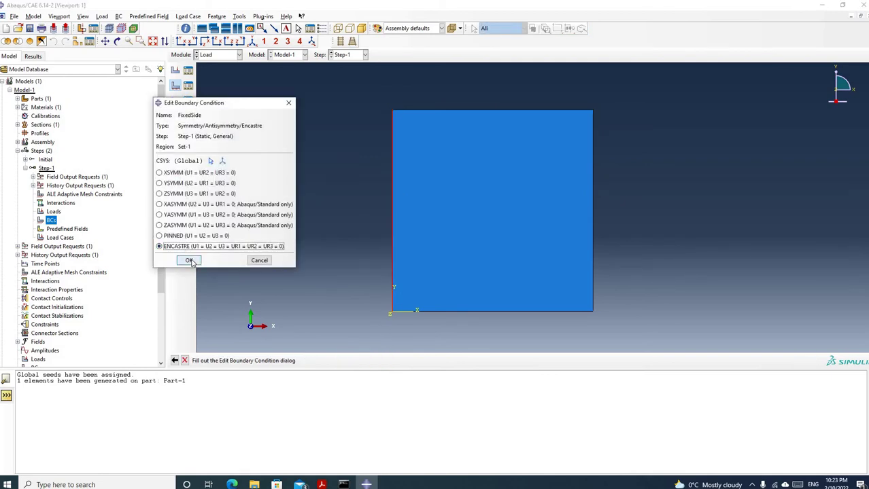
{"action": "left_click", "coordinate": [190, 261]}
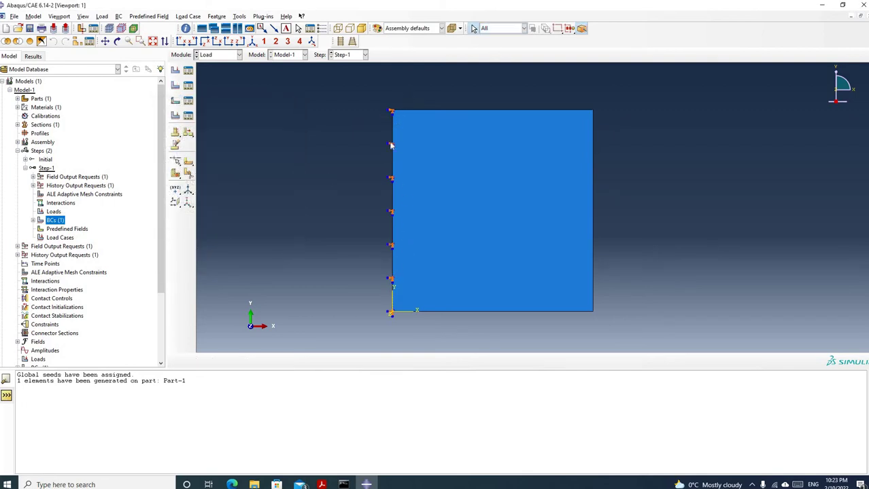
- Create a concentrated force in Step-1 at the square's upper-right corner with CF2 set to -1
{"action": "left_click", "coordinate": [57, 212]}
{"action": "right_click", "coordinate": [58, 213]}
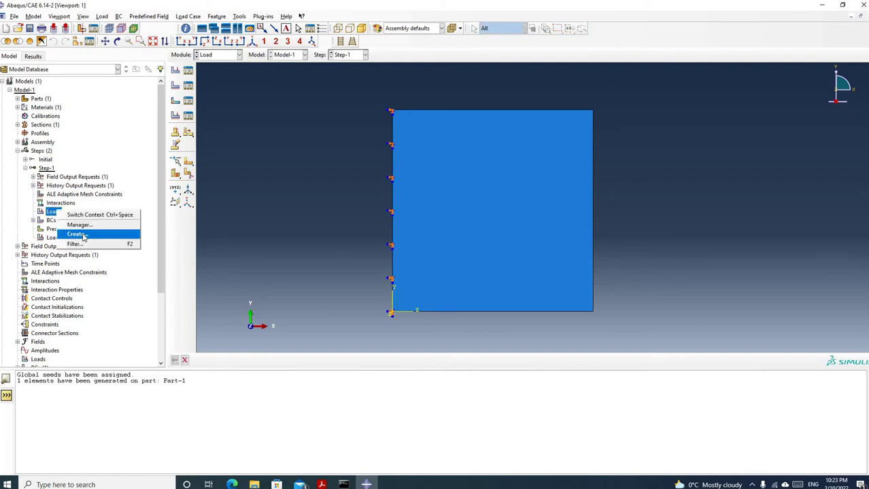
{"action": "left_click", "coordinate": [78, 234]}
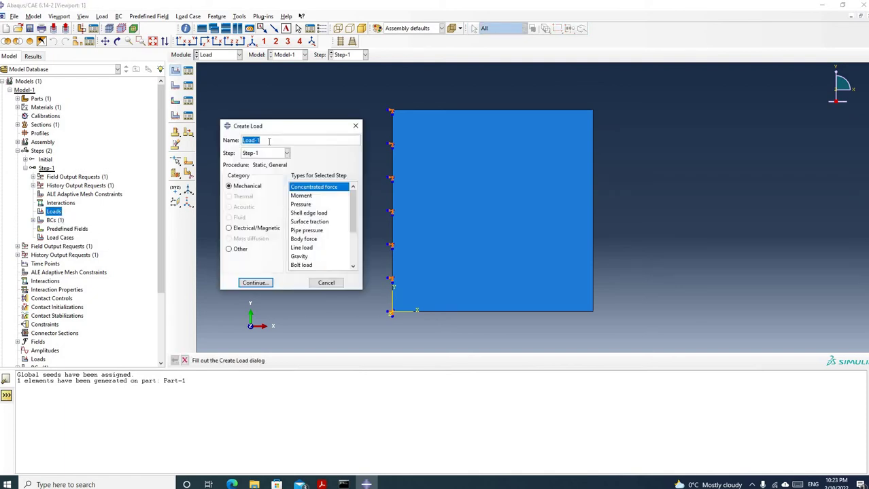
{"action": "left_click", "coordinate": [255, 282]}
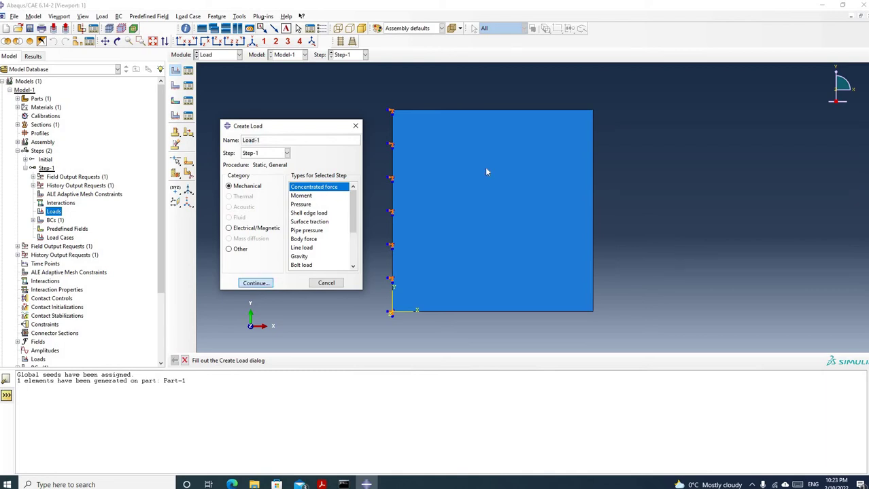
{"action": "left_click", "coordinate": [593, 111]}
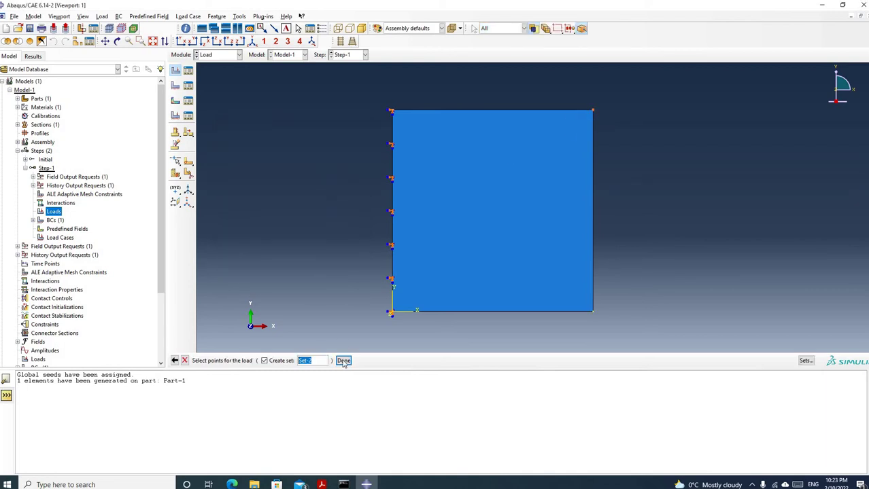
{"action": "left_click", "coordinate": [343, 361]}
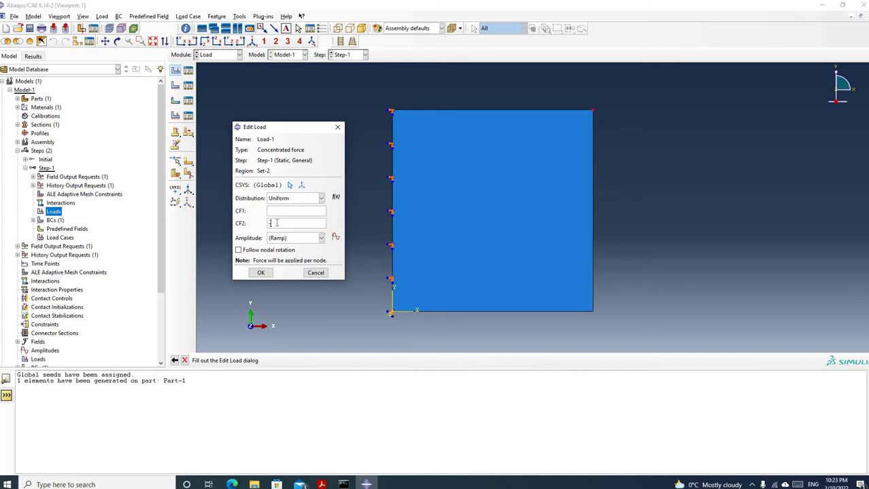
{"action": "type", "text": "1"}
{"action": "left_click", "coordinate": [263, 273]}
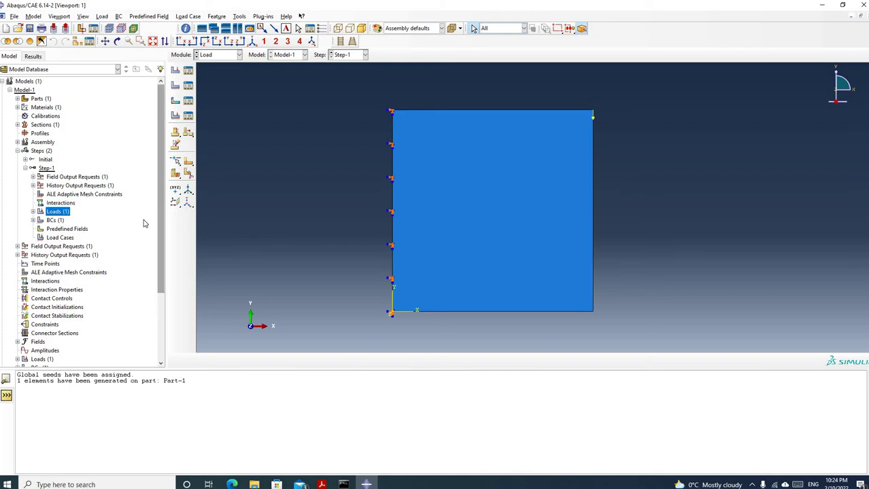
- Create a full-analysis job named FullIntegration from Model-1 in the Job module, keeping the default submission settings
{"action": "left_click", "coordinate": [228, 56]}
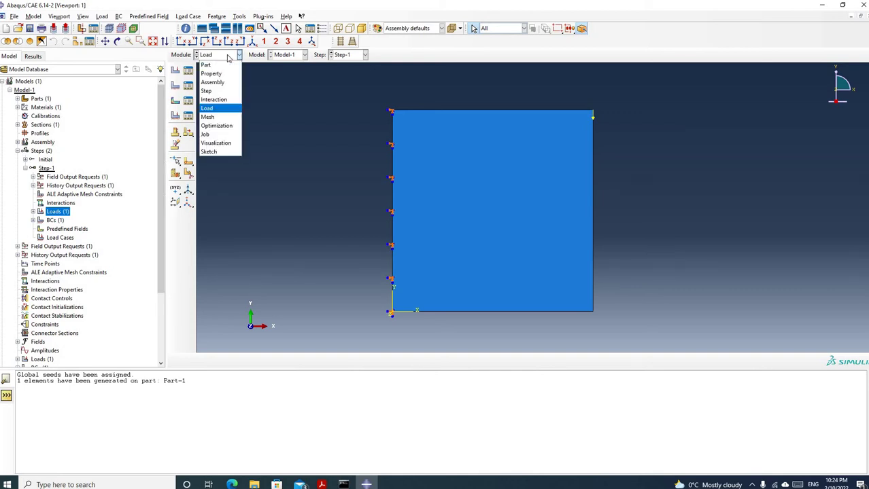
{"action": "left_click", "coordinate": [216, 135]}
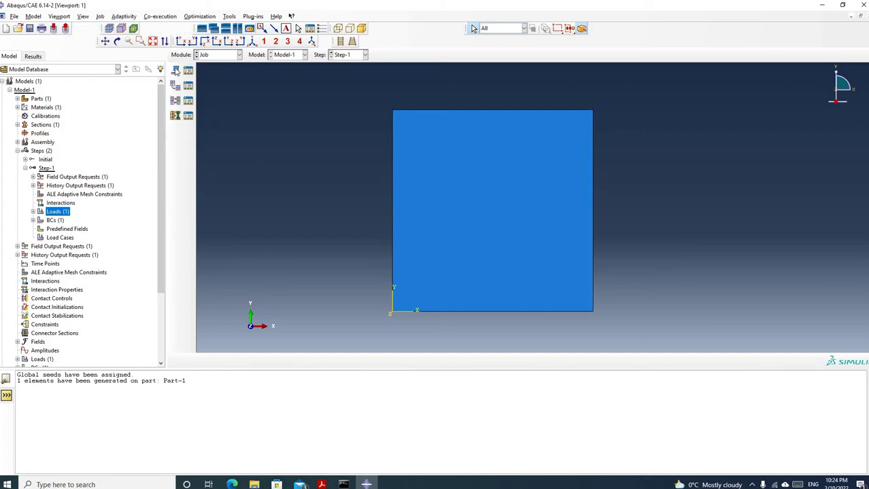
{"action": "left_click", "coordinate": [175, 70]}
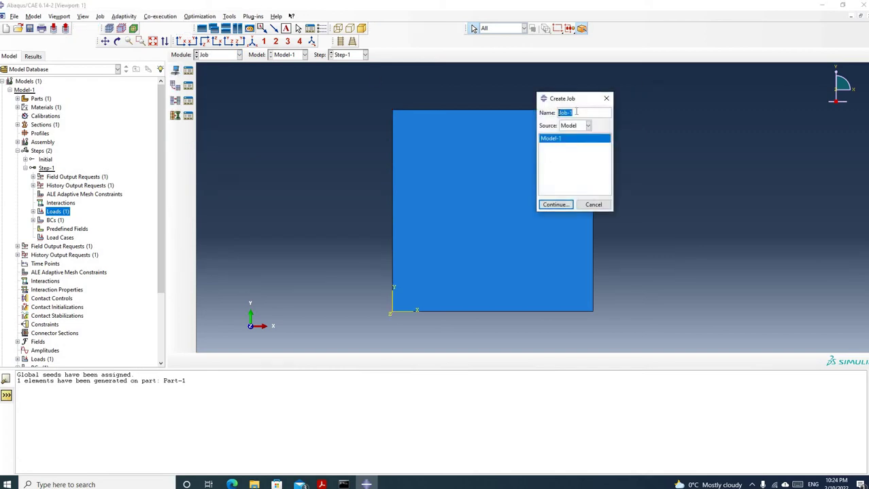
{"action": "type", "text": "FullIntegration"}
{"action": "left_click", "coordinate": [555, 204]}
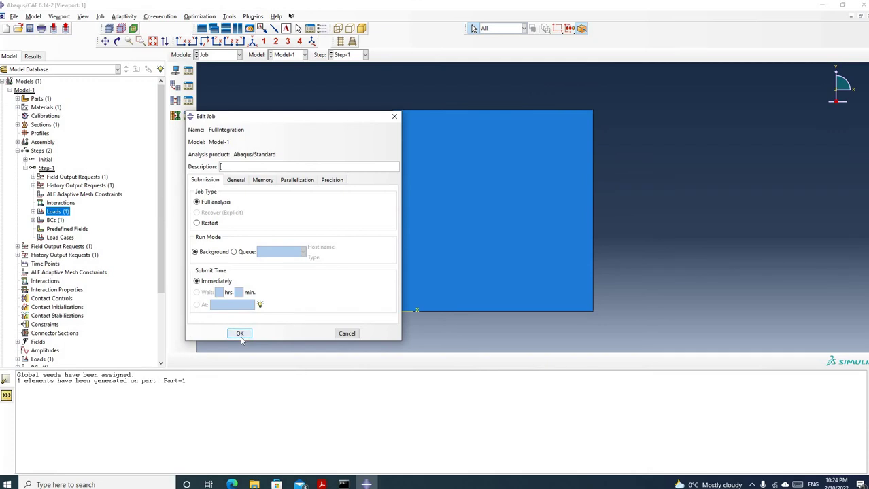
{"action": "left_click", "coordinate": [239, 333]}
- Submit the FullIntegration job, allow its existing job files to be overwritten, and check the run's status messages
{"action": "scroll", "coordinate": [7, 343], "scroll_direction": "down", "scroll_amount": 4}
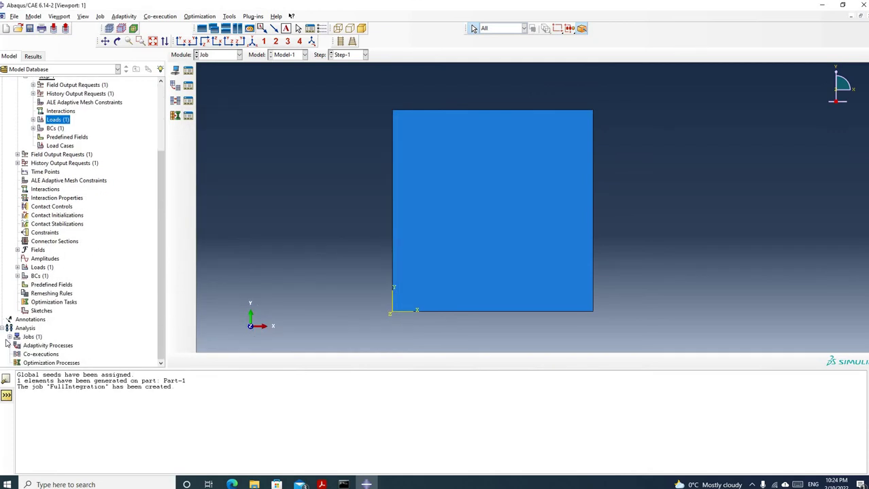
{"action": "left_click", "coordinate": [8, 337]}
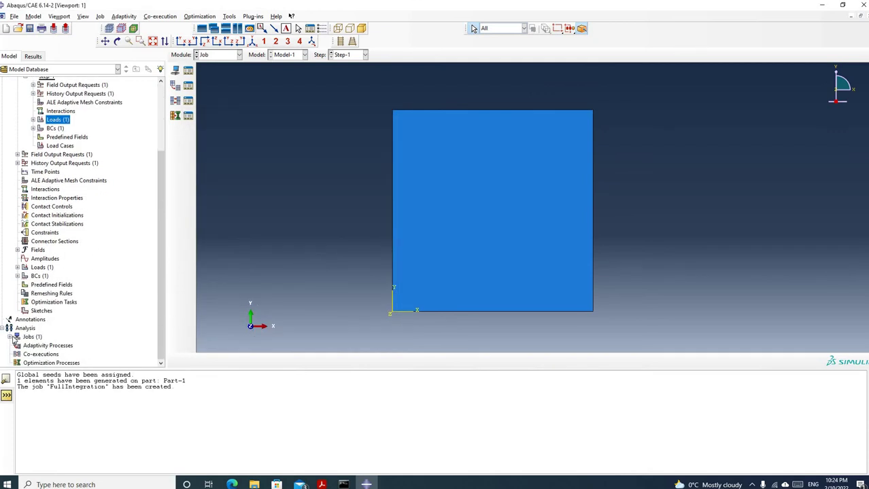
{"action": "scroll", "coordinate": [47, 340], "scroll_direction": "down", "scroll_amount": 1}
{"action": "right_click", "coordinate": [48, 338]}
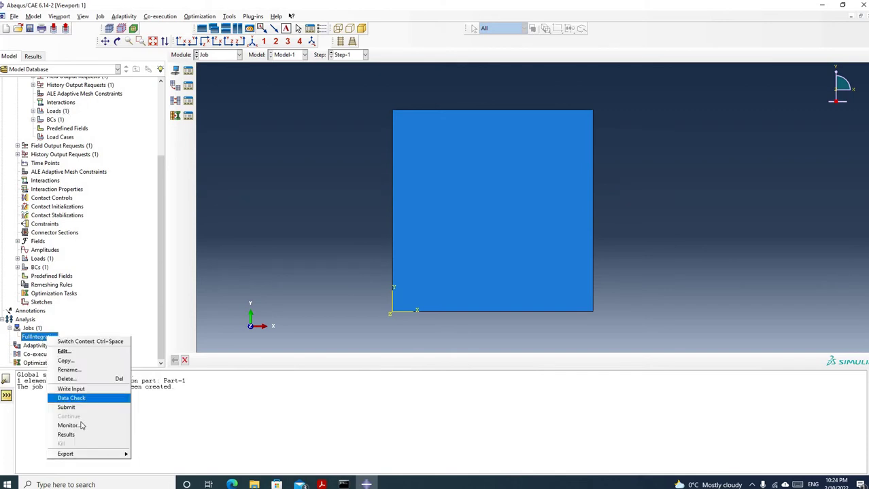
{"action": "left_click", "coordinate": [62, 408]}
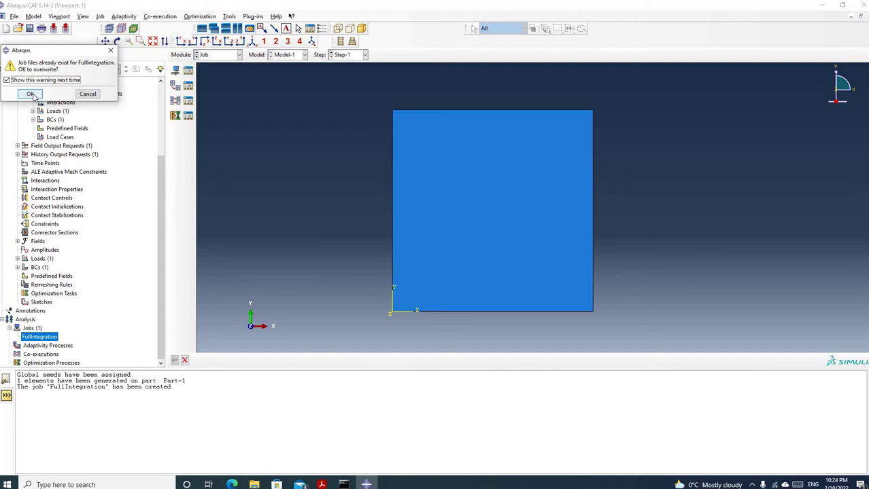
{"action": "left_click", "coordinate": [30, 93]}
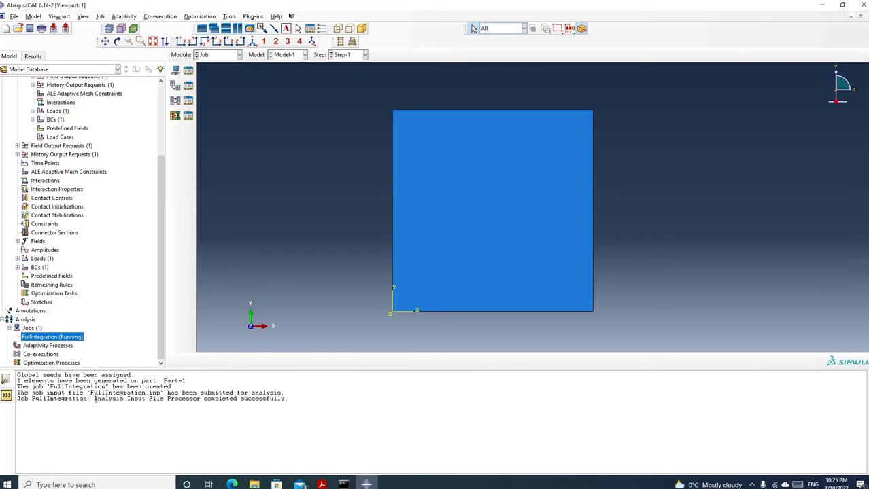
{"action": "left_click_drag", "start_coordinate": [95, 399], "coordinate": [293, 399]}
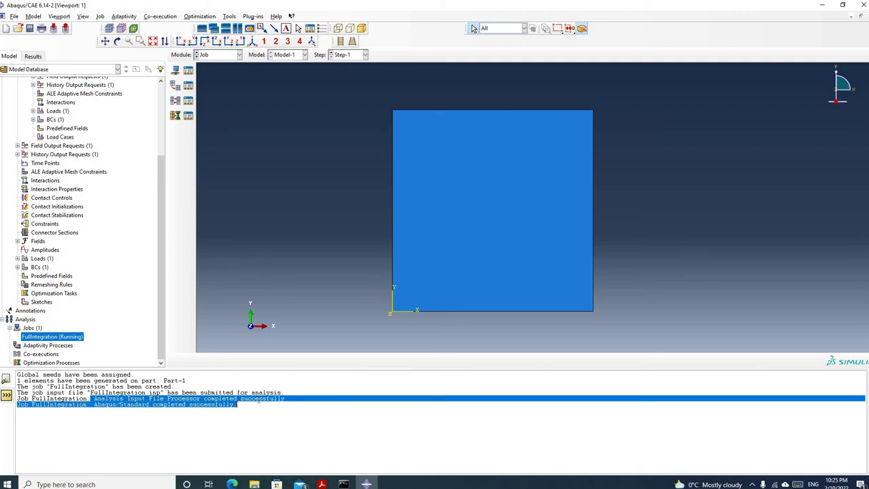
{"action": "left_click_drag", "start_coordinate": [286, 399], "coordinate": [93, 399]}
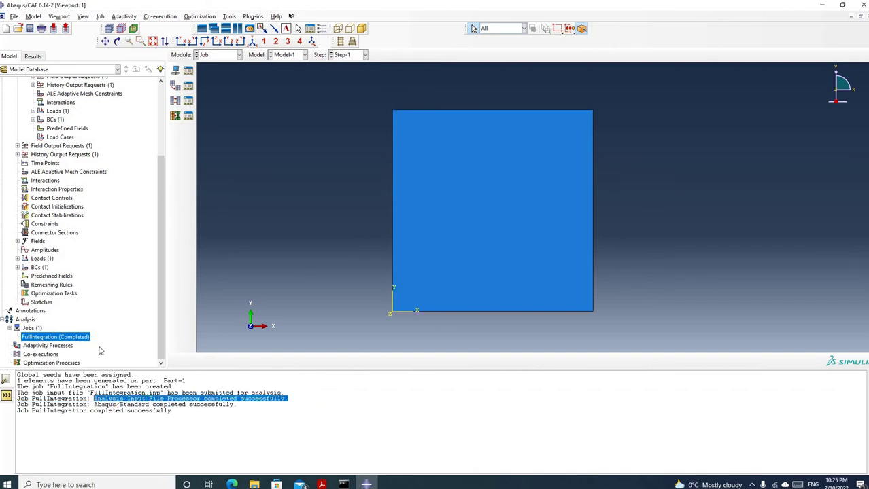
{"action": "mouse_move", "coordinate": [78, 341]}
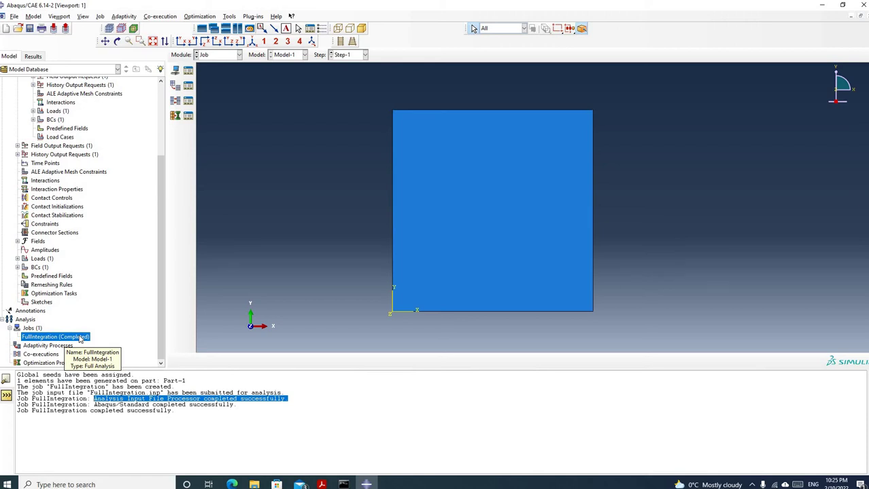
{"action": "left_click_drag", "start_coordinate": [299, 400], "coordinate": [93, 400]}
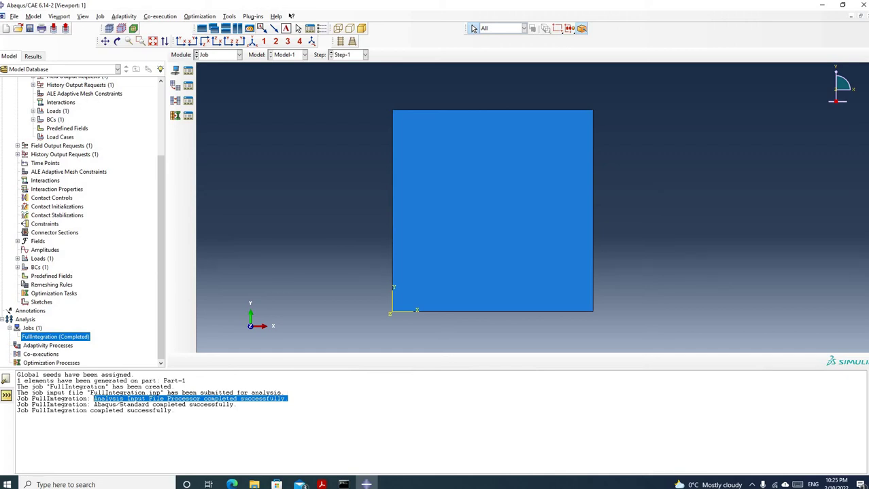
- Open the FullIntegration job's results and plot the square's deformed shape
{"action": "right_click", "coordinate": [71, 336]}
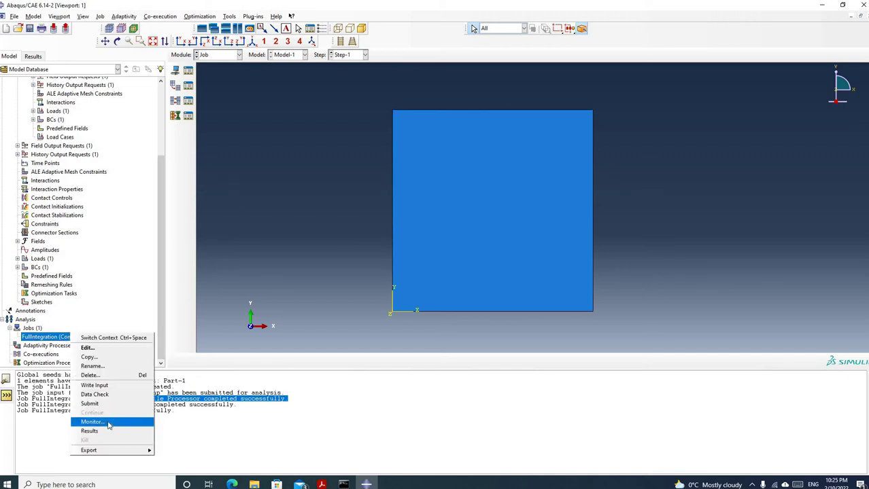
{"action": "left_click", "coordinate": [102, 432]}
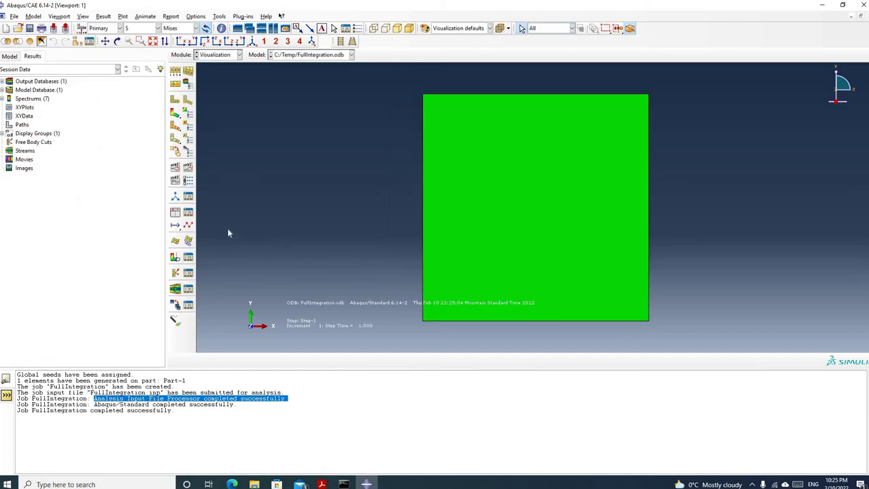
{"action": "left_click", "coordinate": [186, 98]}
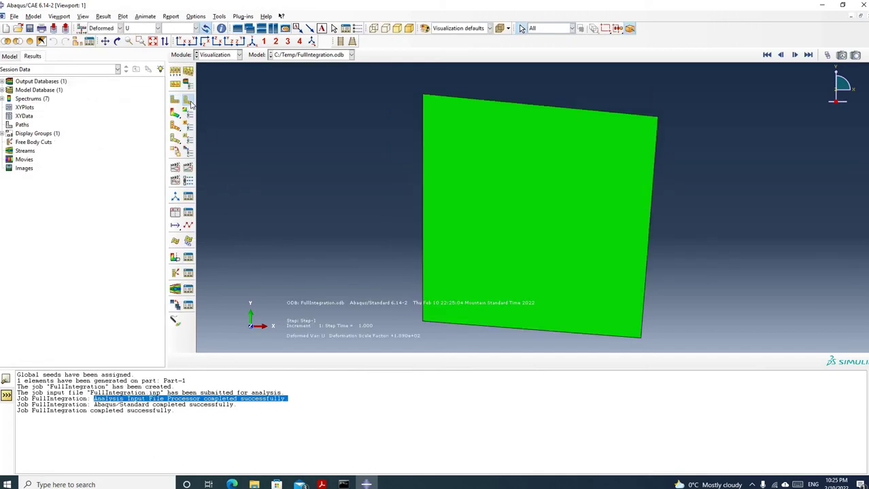
- Plot contours of the primary variable E with component E22 on the deformed square
{"action": "left_click", "coordinate": [120, 29]}
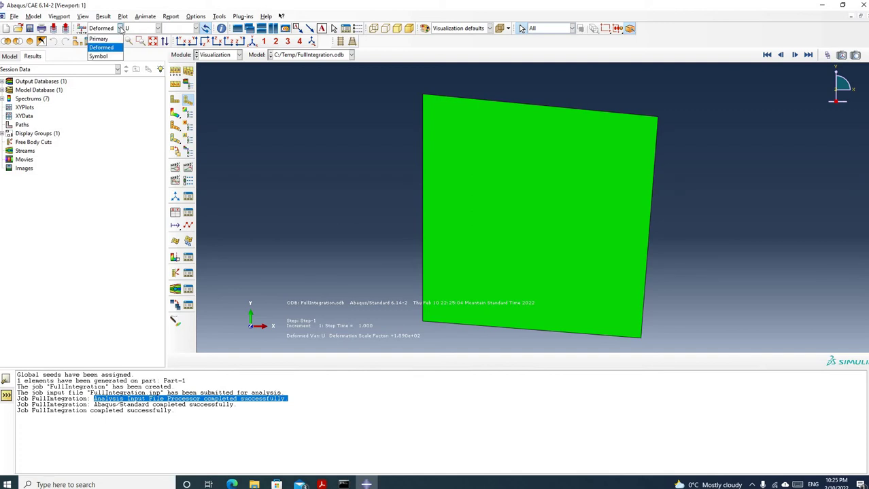
{"action": "left_click", "coordinate": [102, 39]}
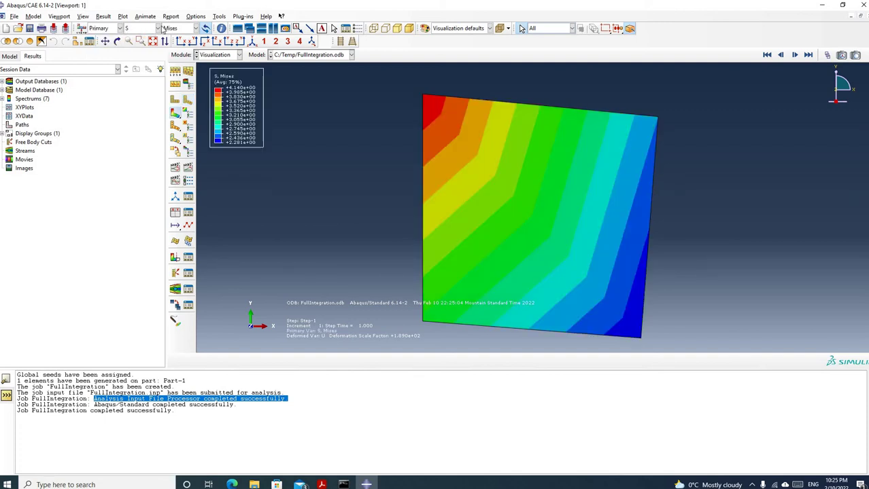
{"action": "left_click", "coordinate": [158, 29]}
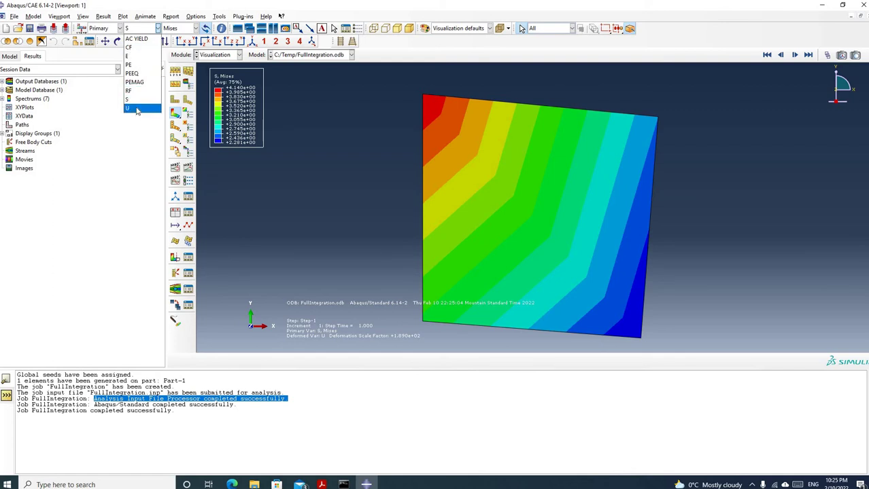
{"action": "left_click", "coordinate": [133, 57]}
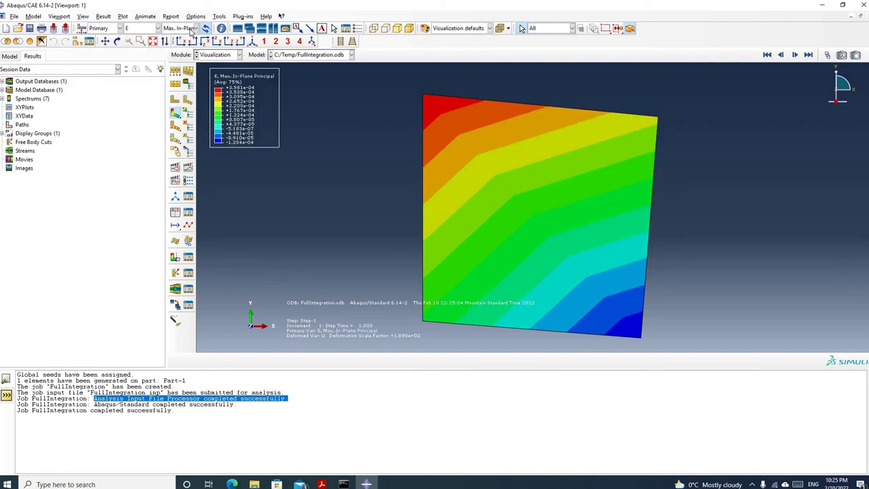
{"action": "left_click", "coordinate": [195, 28]}
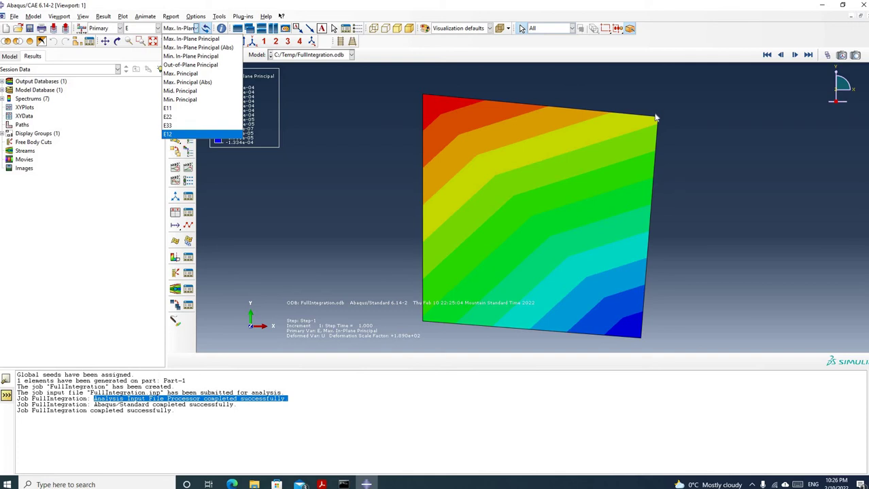
{"action": "left_click", "coordinate": [175, 118]}
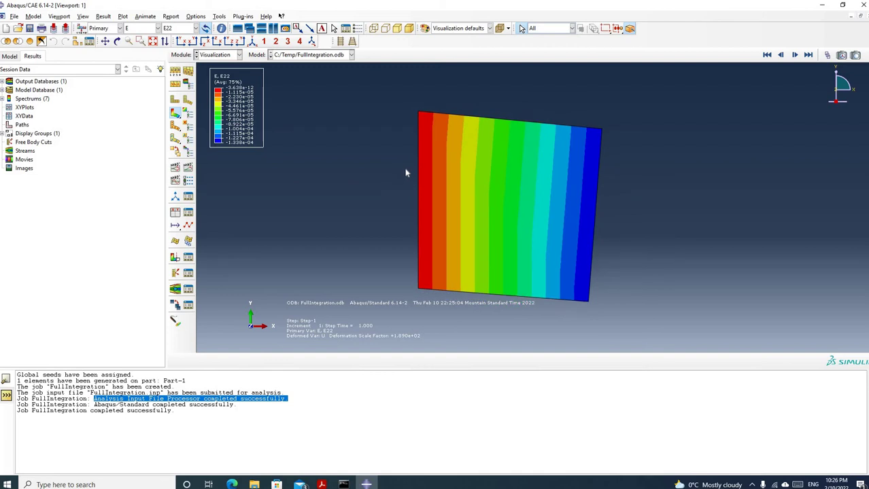
- Probe the nodal E22 strain at the square's upper-right corner, with the probe set to Nodes
{"action": "left_click", "coordinate": [220, 17]}
{"action": "left_click", "coordinate": [228, 27]}
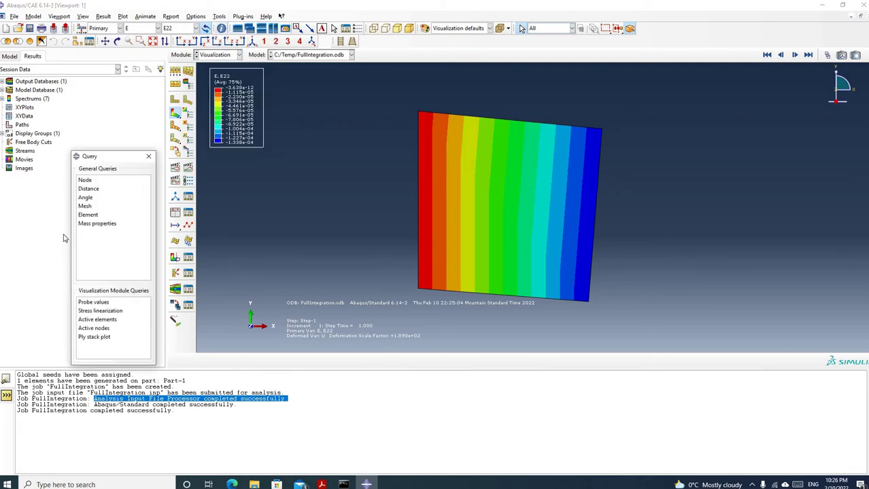
{"action": "left_click", "coordinate": [86, 181]}
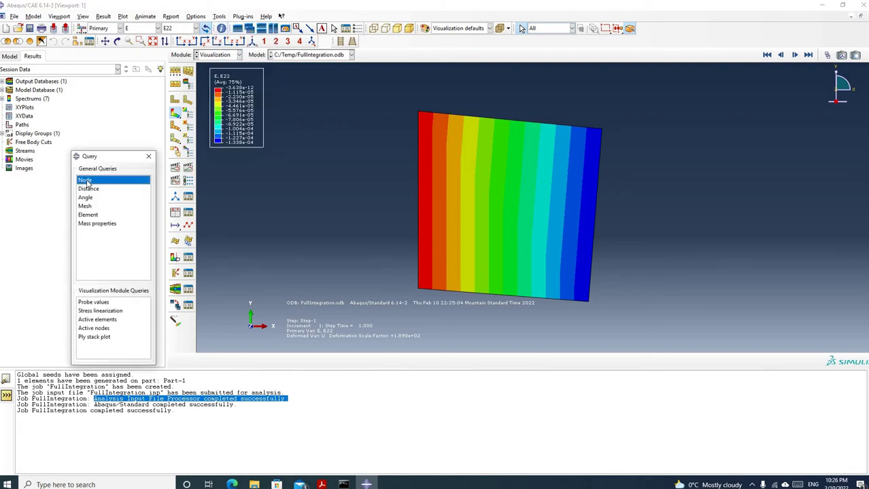
{"action": "left_click", "coordinate": [95, 302]}
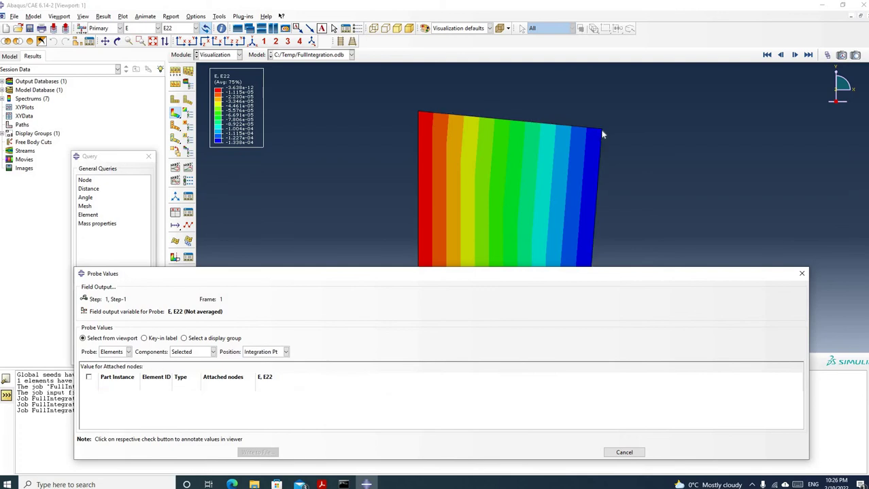
{"action": "mouse_move", "coordinate": [603, 134]}
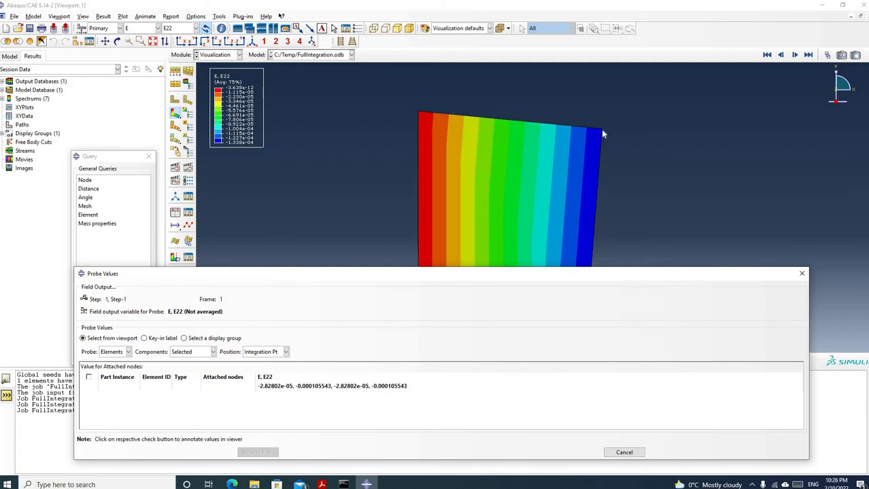
{"action": "left_click", "coordinate": [128, 352]}
{"action": "left_click", "coordinate": [110, 362]}
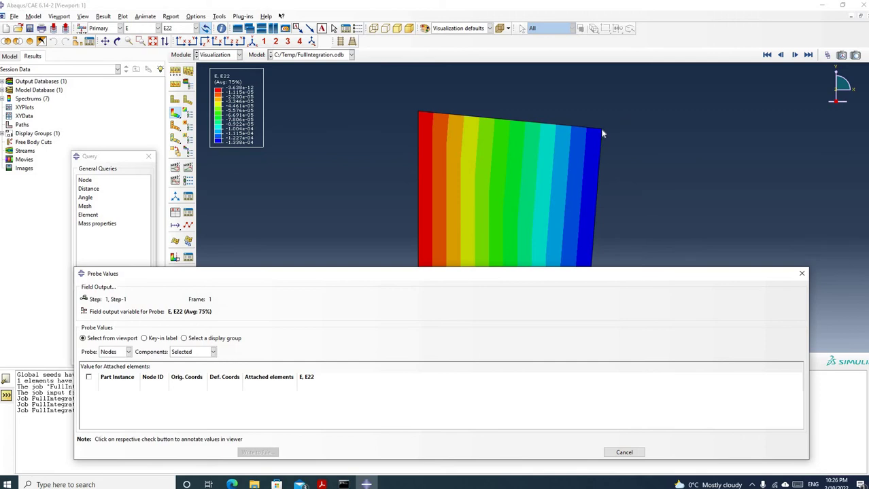
{"action": "left_click", "coordinate": [603, 133]}
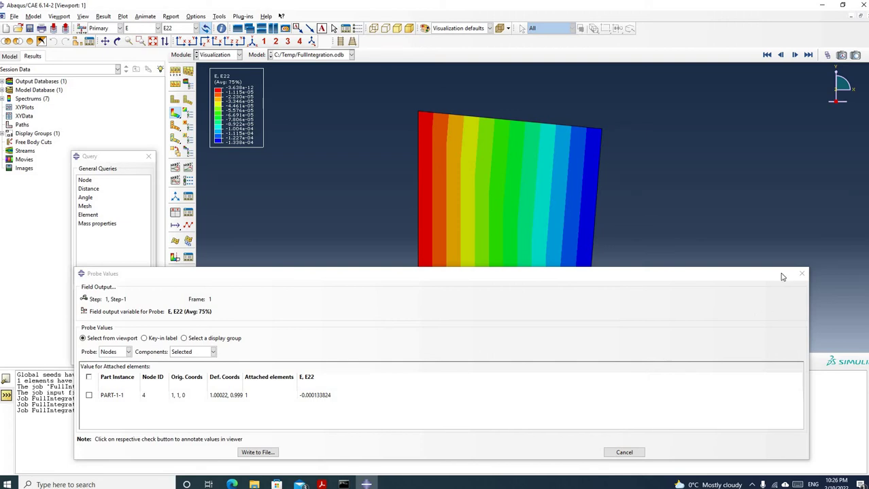
- Switch to Snipping Tool and capture the region of the Probe Values dialog showing the corner node's E22 value
{"action": "left_click", "coordinate": [657, 283]}
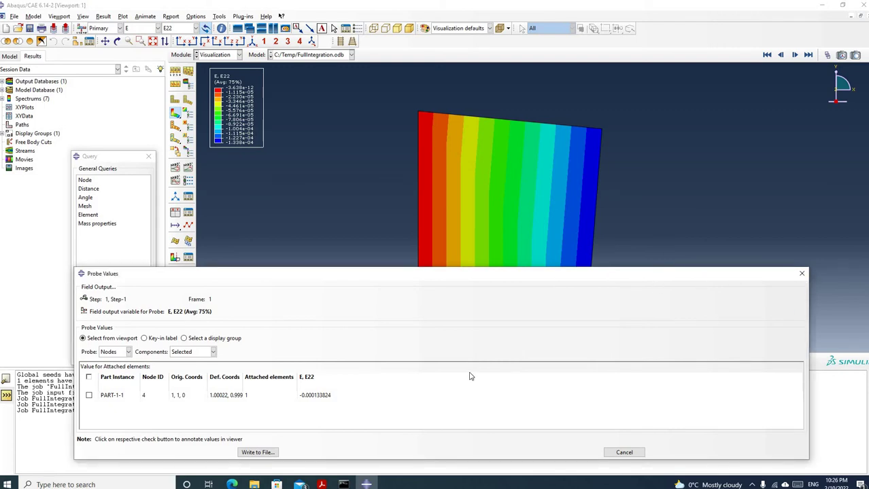
{"action": "left_click", "coordinate": [107, 484]}
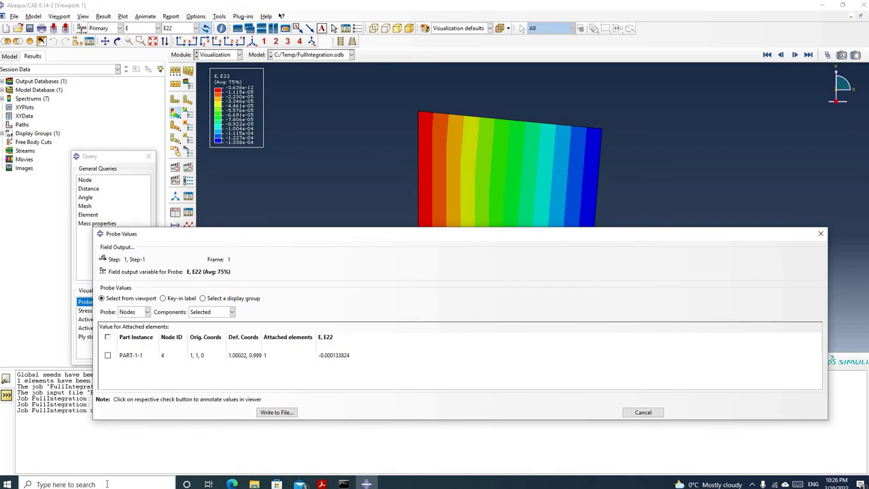
{"action": "type", "text": "sni"}
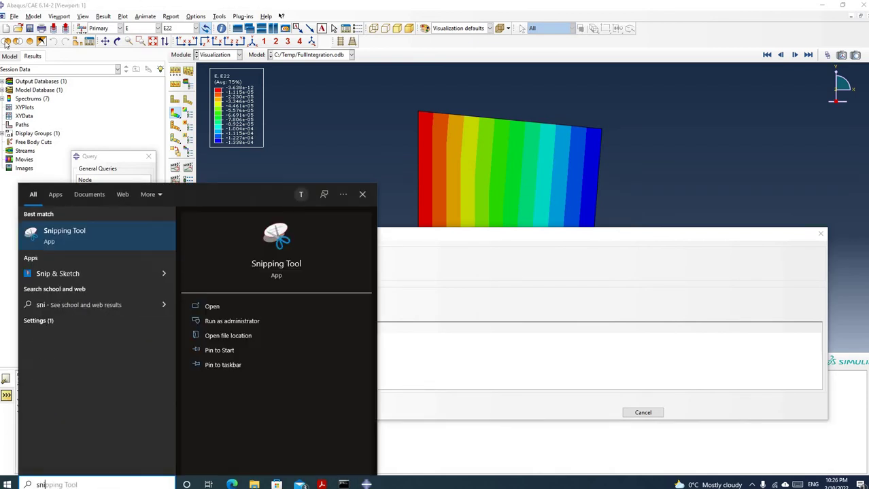
{"action": "left_click", "coordinate": [71, 233]}
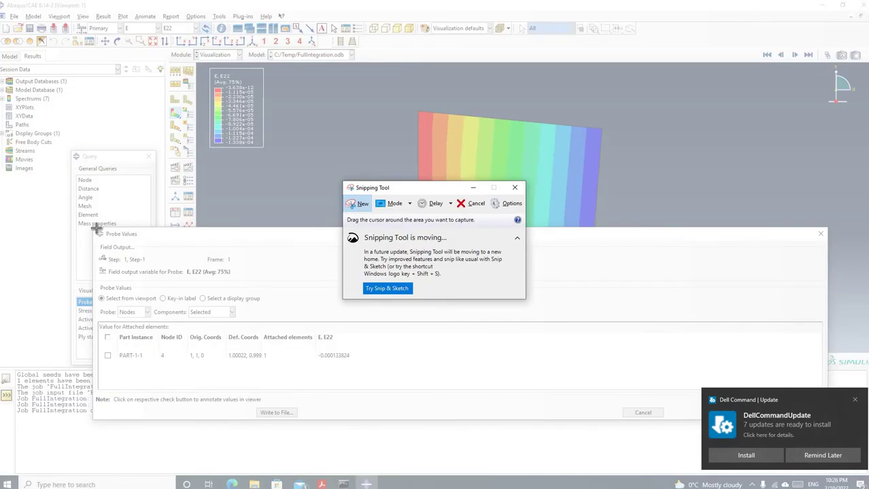
{"action": "left_click_drag", "start_coordinate": [97, 228], "coordinate": [411, 392]}
{"action": "left_click", "coordinate": [587, 102]}
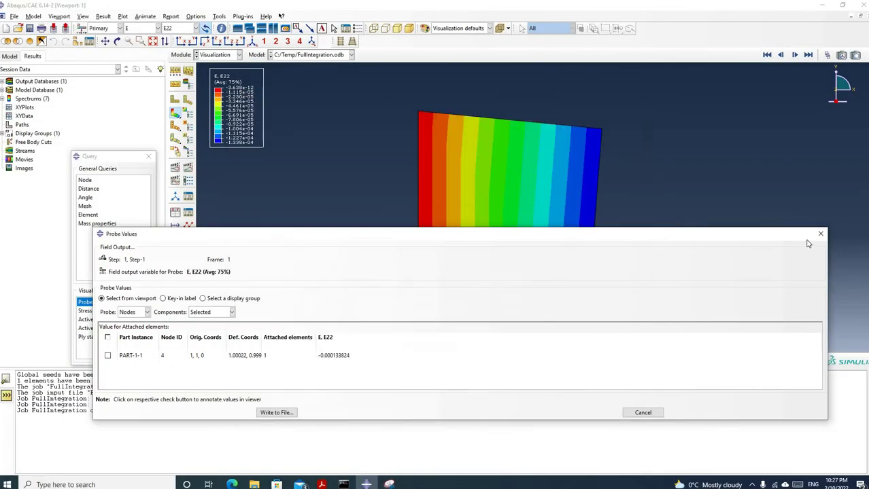
- Close the value probe, writing the selected values to C:/Temp/abaqus.rpt, and close the Query dialog
{"action": "left_click", "coordinate": [643, 413]}
{"action": "left_click", "coordinate": [407, 357]}
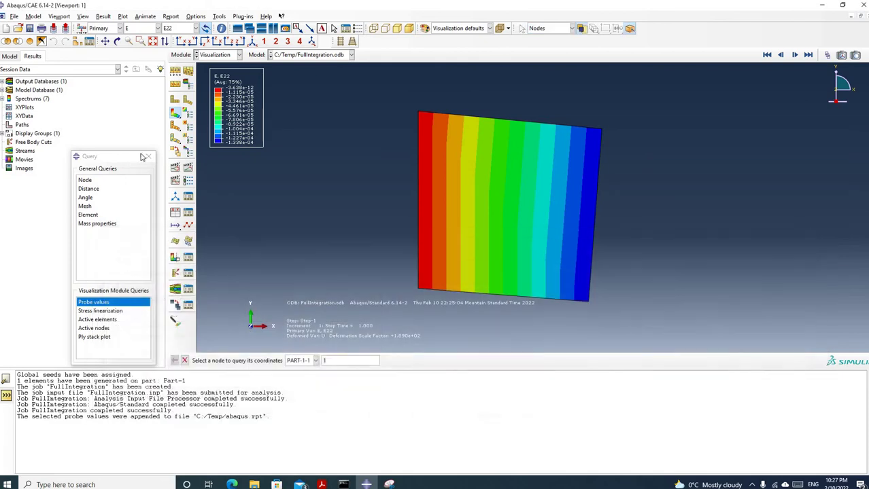
{"action": "left_click", "coordinate": [148, 157]}
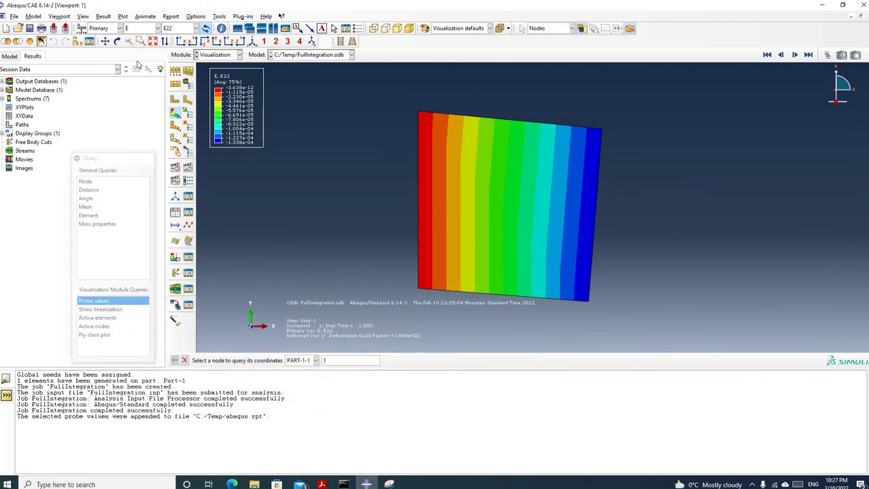
- In the Mesh module, assign the square a linear Plane Stress quad element type with reduced integration (CPS4R)
{"action": "left_click", "coordinate": [239, 54]}
{"action": "left_click", "coordinate": [207, 117]}
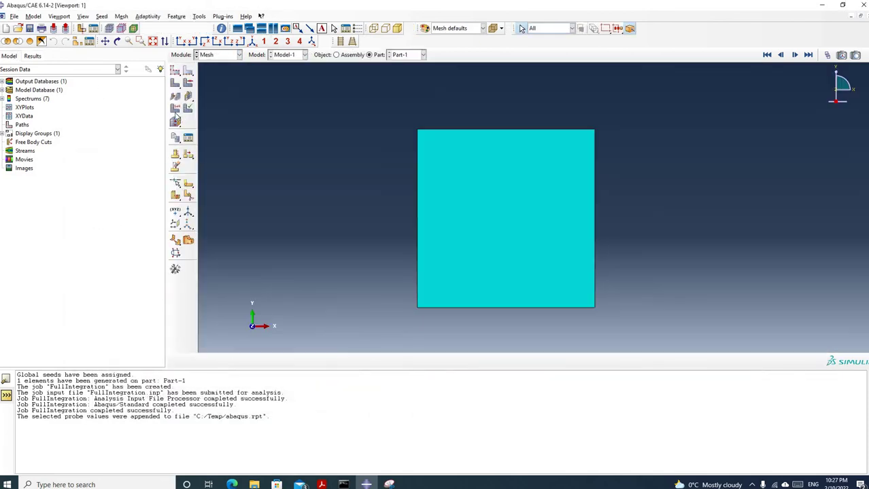
{"action": "left_click", "coordinate": [175, 109]}
{"action": "left_click_drag", "start_coordinate": [657, 350], "coordinate": [657, 339]}
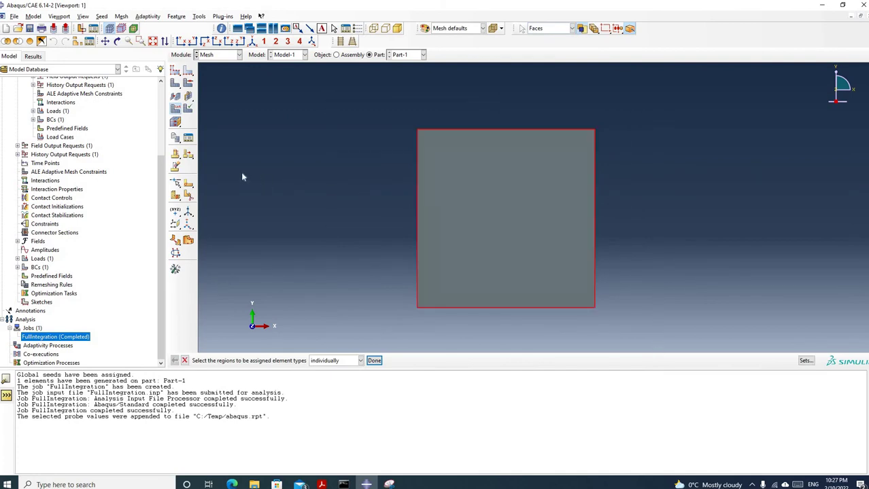
{"action": "left_click", "coordinate": [373, 361]}
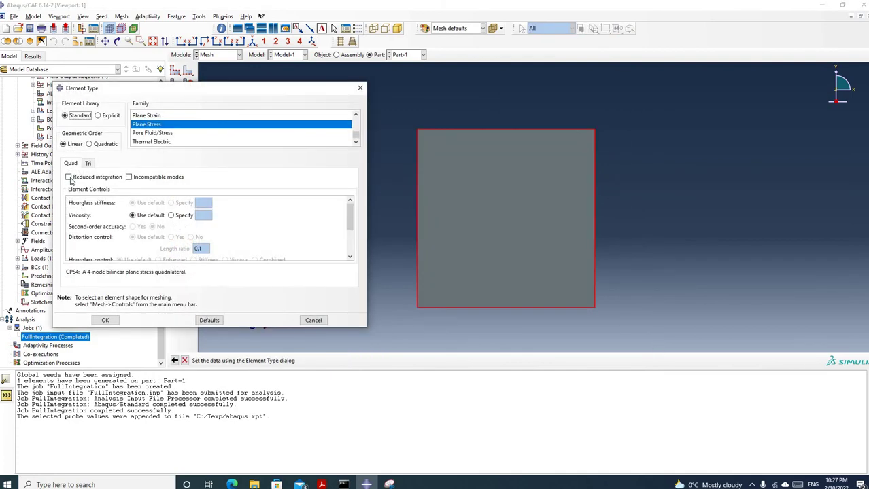
{"action": "left_click", "coordinate": [68, 177]}
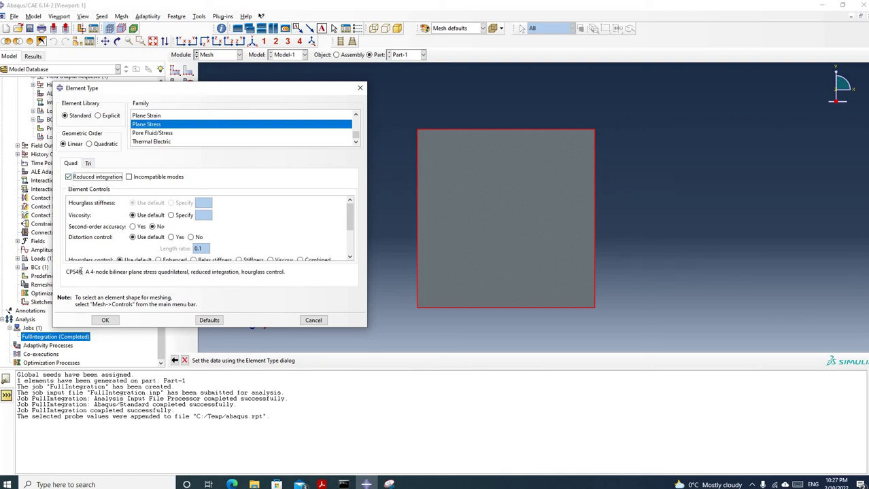
{"action": "left_click_drag", "start_coordinate": [83, 272], "coordinate": [76, 273]}
{"action": "left_click_drag", "start_coordinate": [80, 272], "coordinate": [66, 273]}
{"action": "left_click", "coordinate": [106, 321]}
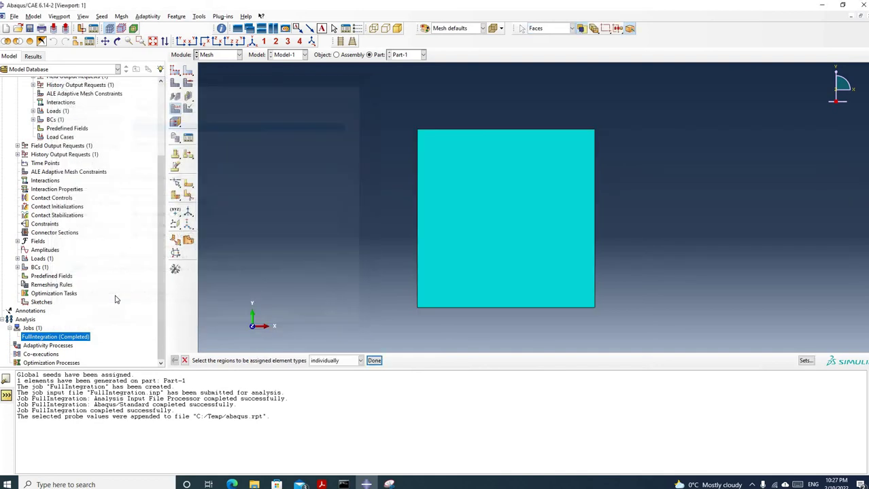
- Create a job named ReducedIntegration from Model-1 with the default job settings
{"action": "right_click", "coordinate": [39, 330]}
{"action": "left_click", "coordinate": [57, 349]}
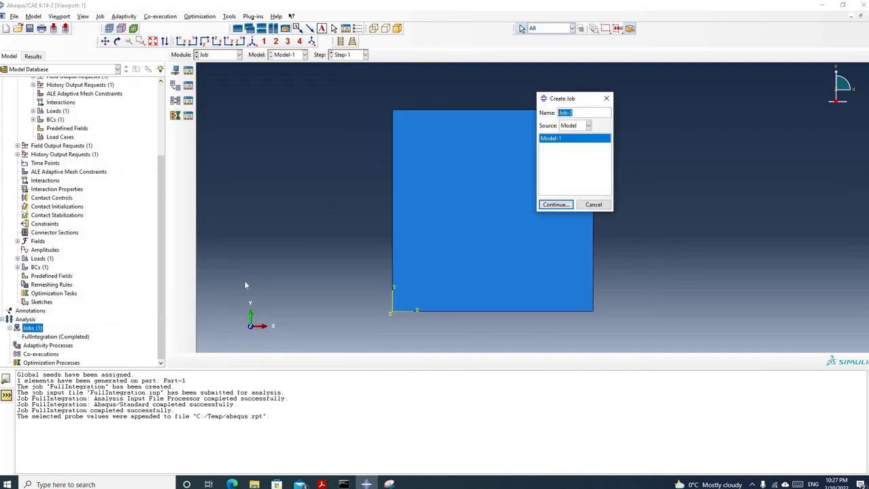
{"action": "type", "text": "ReducedIntegration"}
{"action": "left_click", "coordinate": [561, 205]}
{"action": "left_click", "coordinate": [242, 333]}
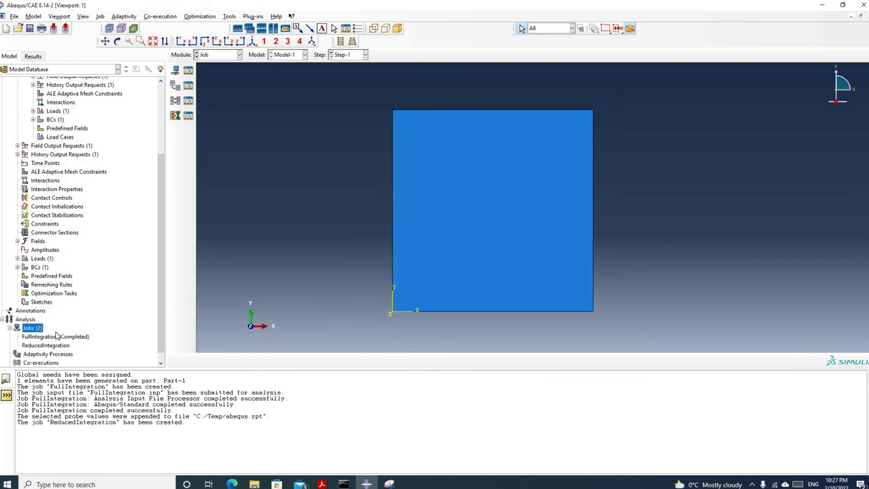
- Submit the ReducedIntegration job for analysis, allowing its existing job files to be overwritten
{"action": "scroll", "coordinate": [57, 333], "scroll_direction": "down", "scroll_amount": 1}
{"action": "right_click", "coordinate": [51, 337]}
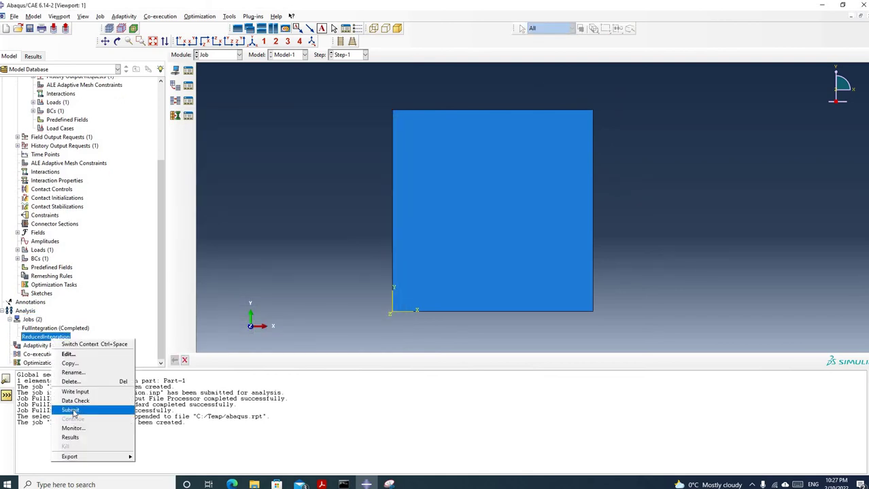
{"action": "left_click", "coordinate": [71, 411]}
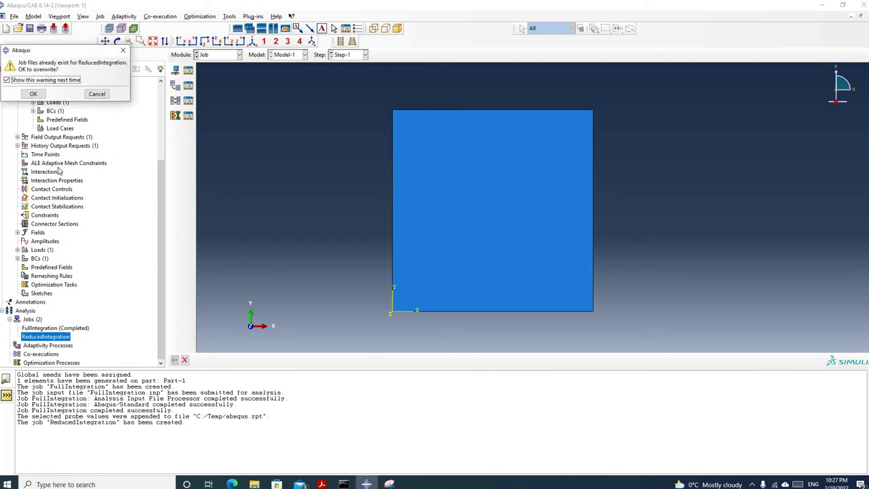
{"action": "left_click", "coordinate": [35, 94]}
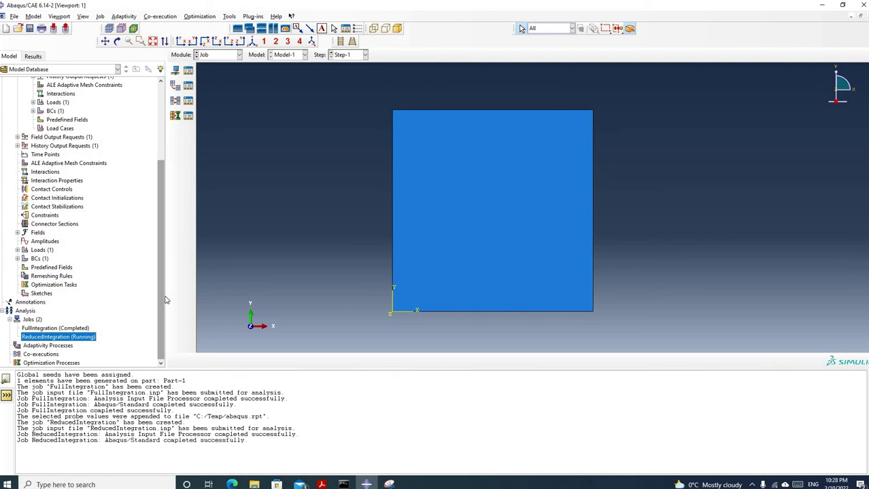
- Open the results of the completed ReducedIntegration job and plot the deformed shape
{"action": "right_click", "coordinate": [71, 337]}
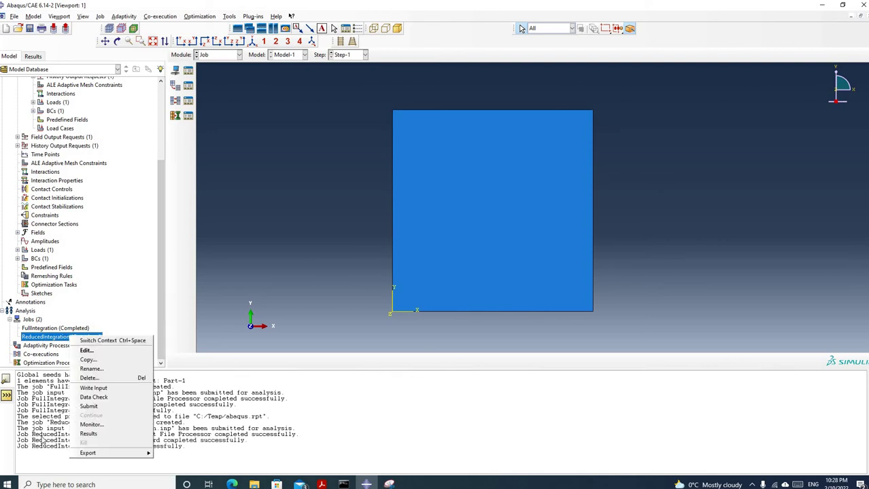
{"action": "left_click", "coordinate": [89, 435]}
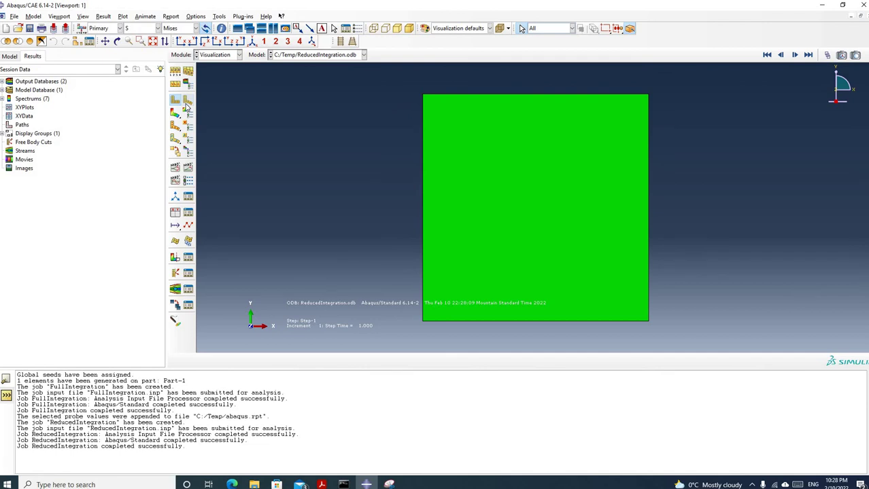
{"action": "left_click", "coordinate": [188, 103]}
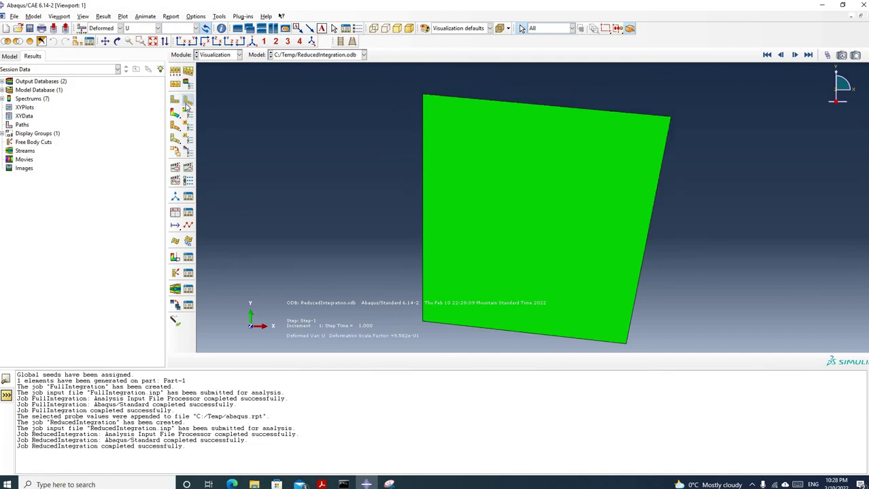
- Plot contours of the primary variable E, component E22, on the deformed reduced-integration square
{"action": "left_click", "coordinate": [121, 28]}
{"action": "left_click", "coordinate": [109, 42]}
{"action": "left_click", "coordinate": [157, 28]}
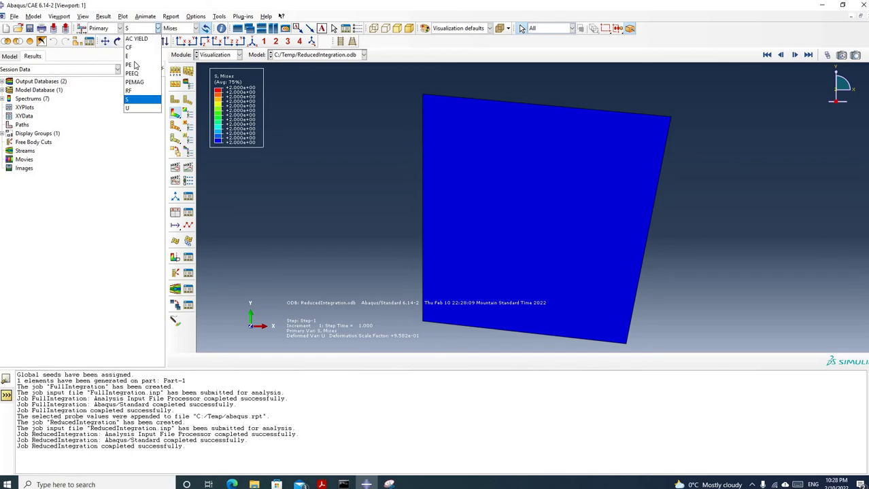
{"action": "left_click", "coordinate": [192, 32]}
{"action": "left_click", "coordinate": [195, 28]}
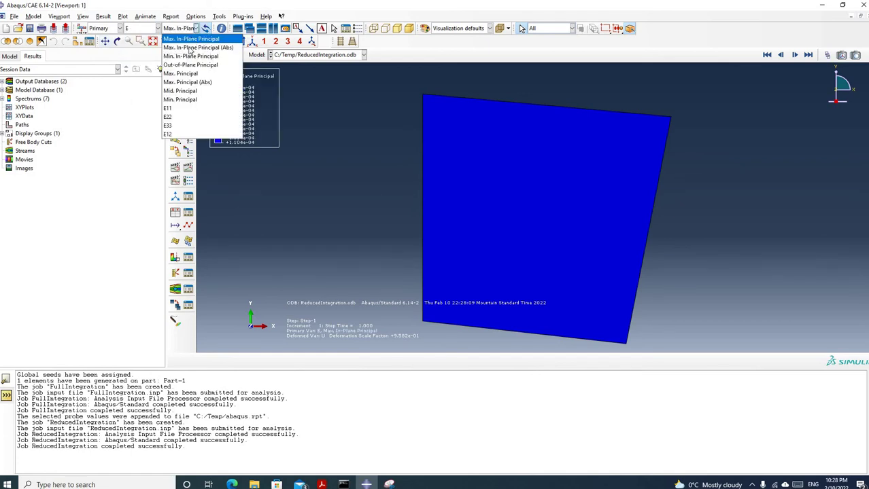
{"action": "left_click", "coordinate": [171, 117]}
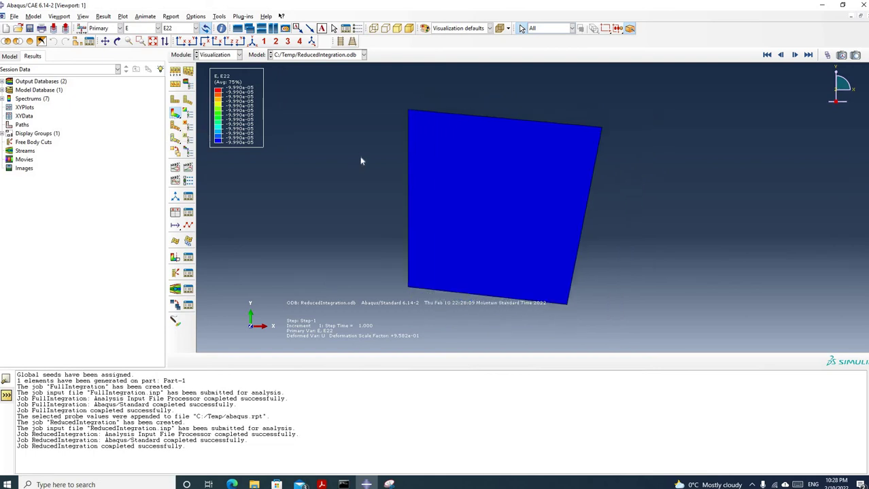
{"action": "scroll", "coordinate": [359, 162], "scroll_direction": "down", "scroll_amount": 1}
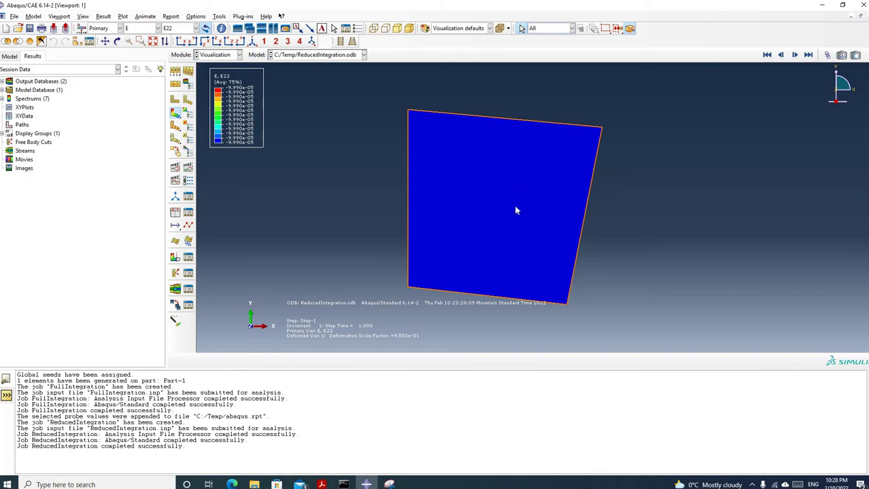
{"action": "scroll", "coordinate": [482, 158], "scroll_direction": "down", "scroll_amount": 1}
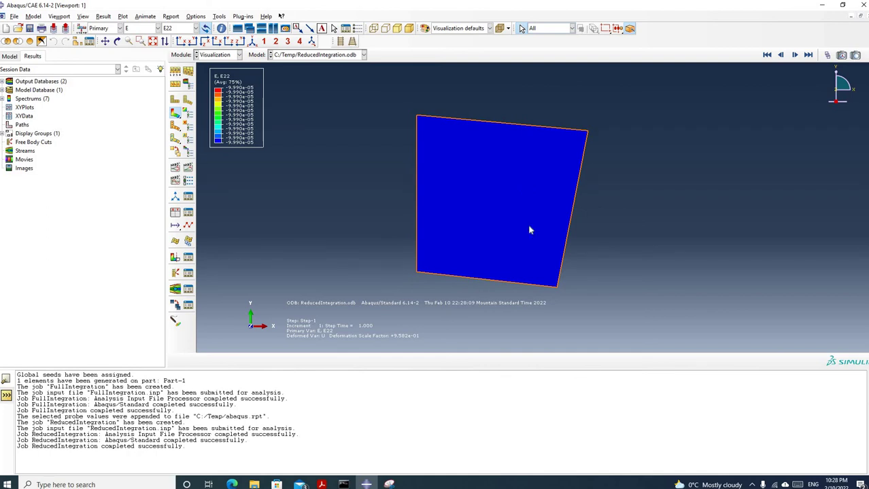
- Switch to Snipping Tool to review the captured full-integration corner E22 value, and minimize it again
{"action": "left_click", "coordinate": [389, 485]}
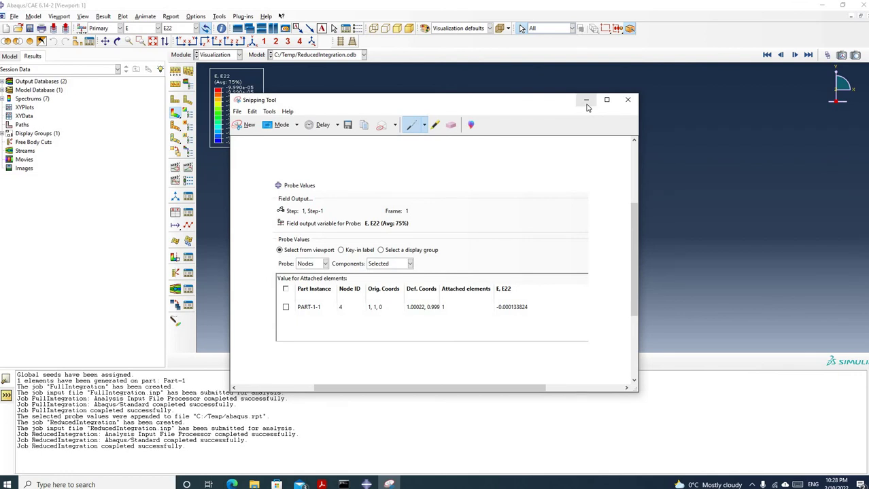
{"action": "left_click_drag", "start_coordinate": [549, 96], "coordinate": [627, 87]}
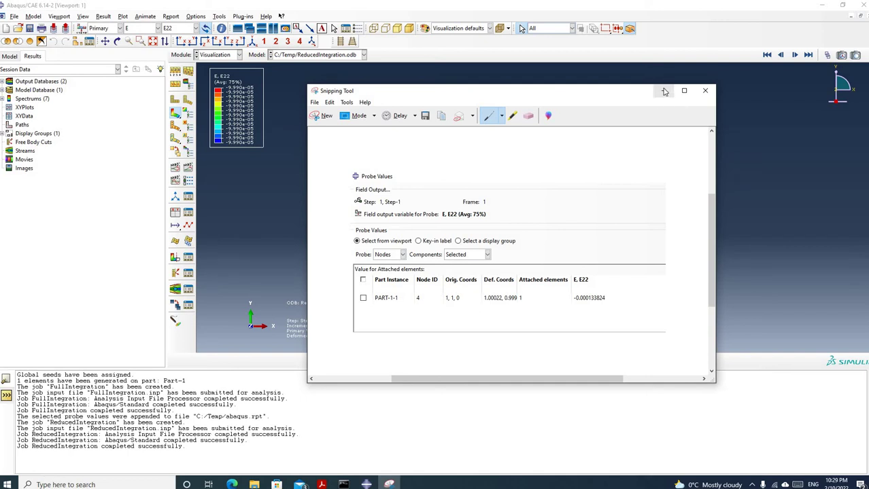
{"action": "left_click", "coordinate": [665, 91]}
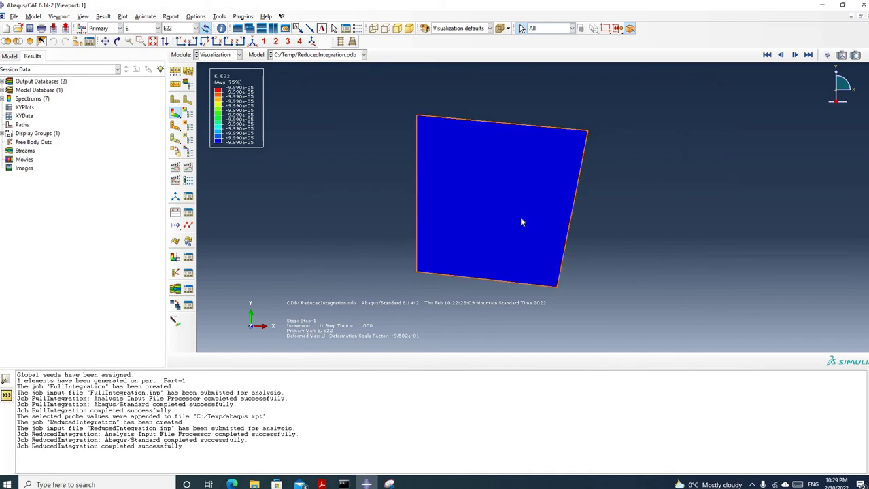
- Create a second viewport and tile the two viewports side by side
{"action": "left_click", "coordinate": [59, 16]}
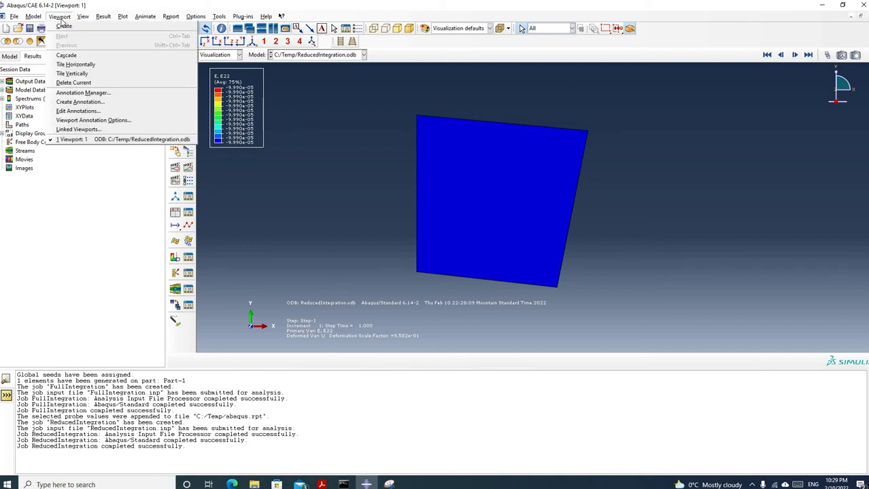
{"action": "left_click", "coordinate": [63, 25]}
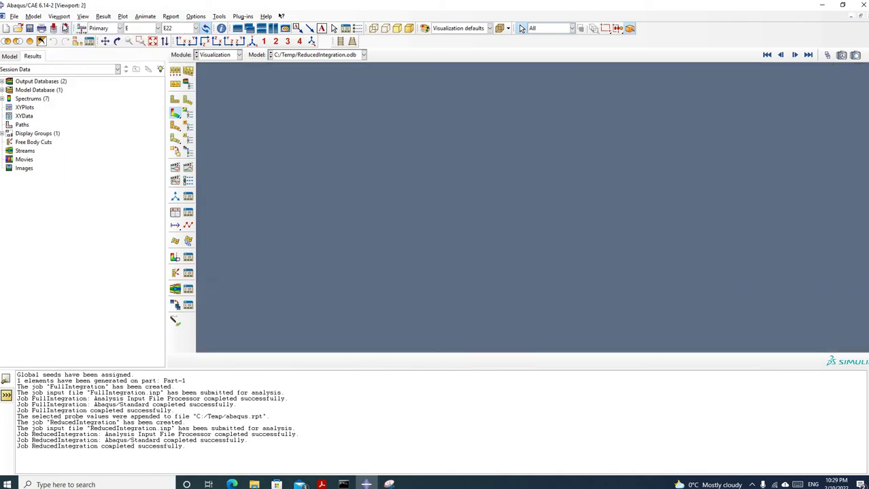
{"action": "left_click", "coordinate": [273, 29]}
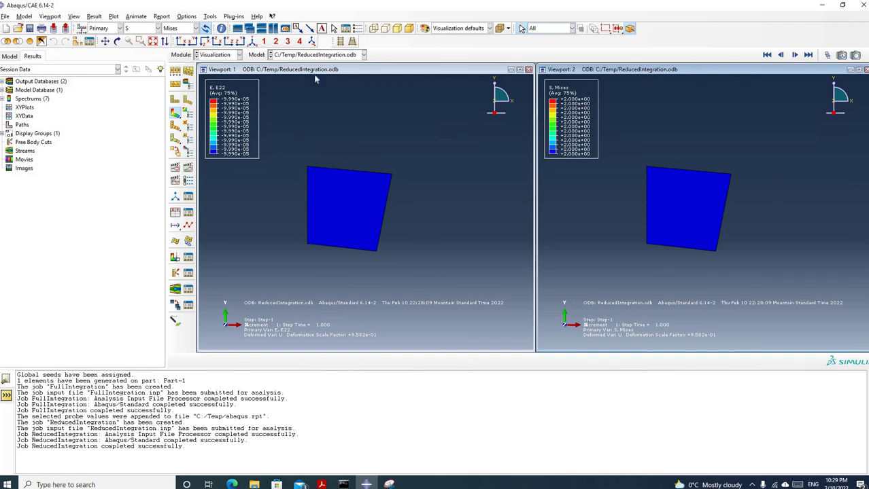
- Make FullIntegration.odb the current output database in Viewport 2
{"action": "left_click", "coordinate": [3, 81]}
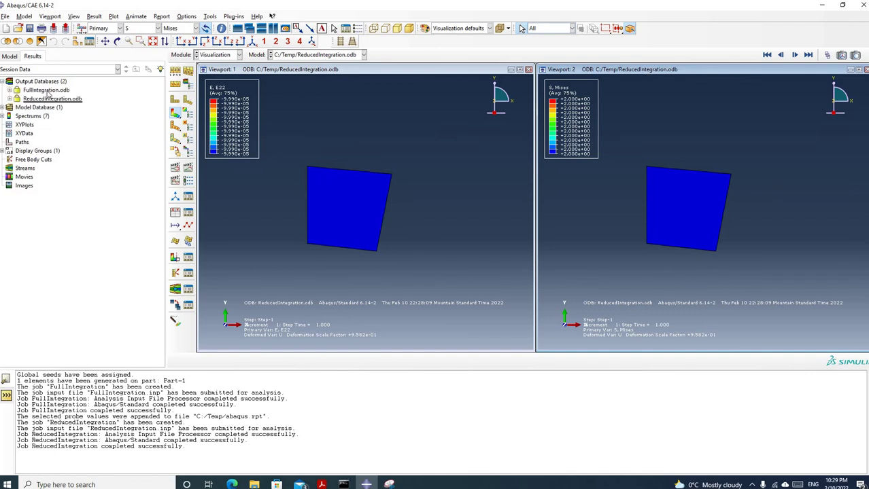
{"action": "left_click", "coordinate": [47, 90]}
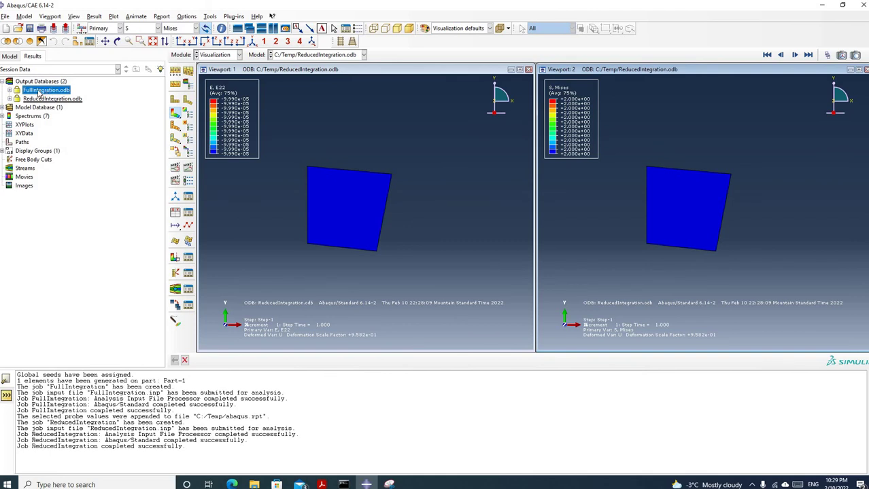
{"action": "right_click", "coordinate": [43, 93]}
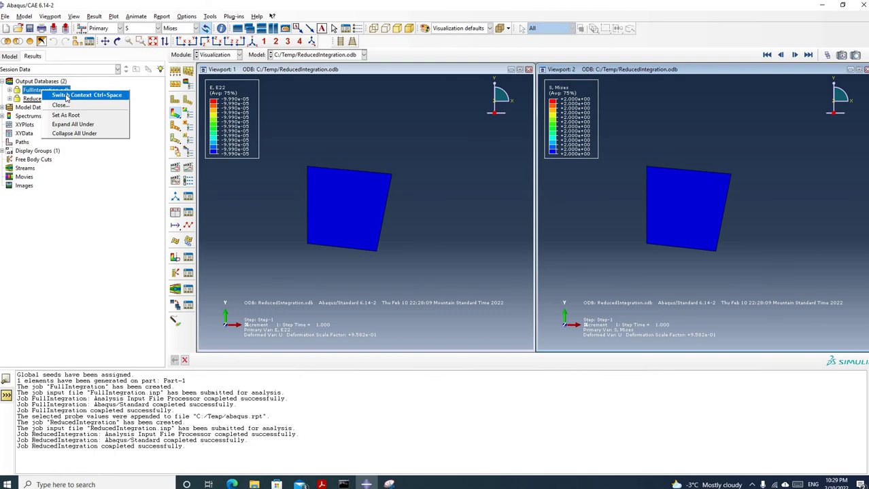
{"action": "left_click", "coordinate": [66, 95]}
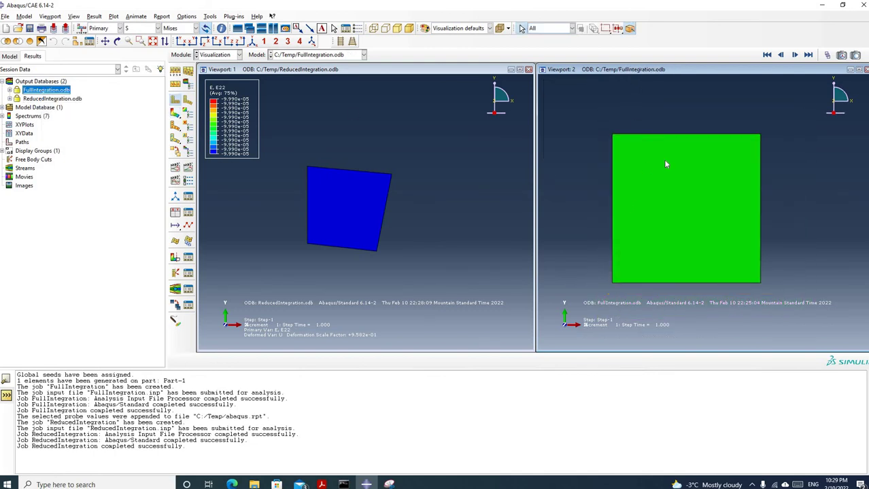
{"action": "scroll", "coordinate": [662, 160], "scroll_direction": "down", "scroll_amount": 2}
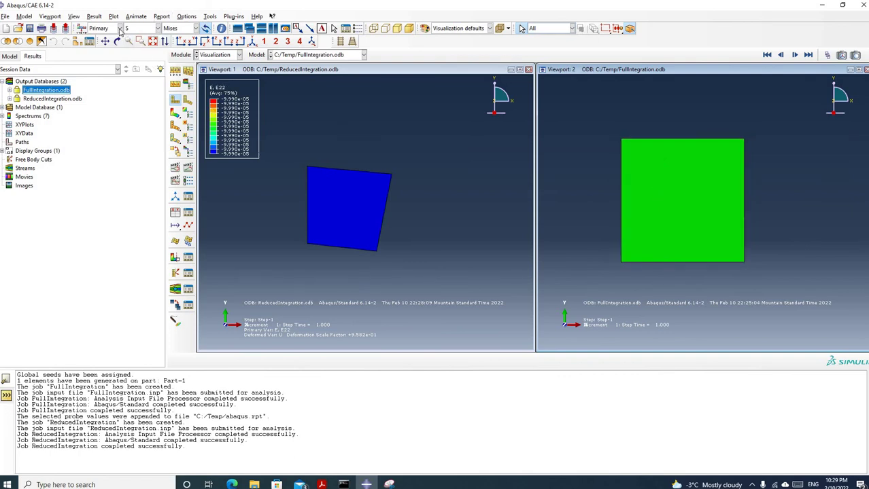
- Plot E22 strain contours on the deformed full-integration square in Viewport 2 and size both plots for comparison
{"action": "left_click", "coordinate": [188, 100]}
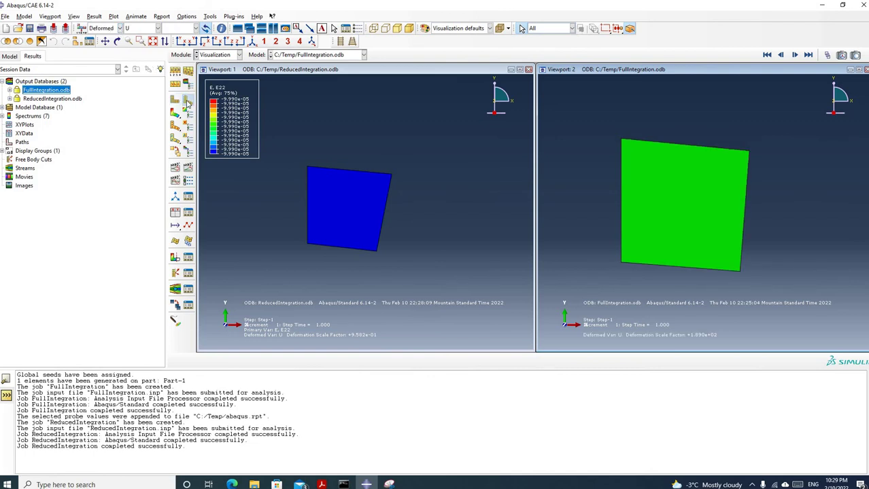
{"action": "left_click", "coordinate": [121, 28]}
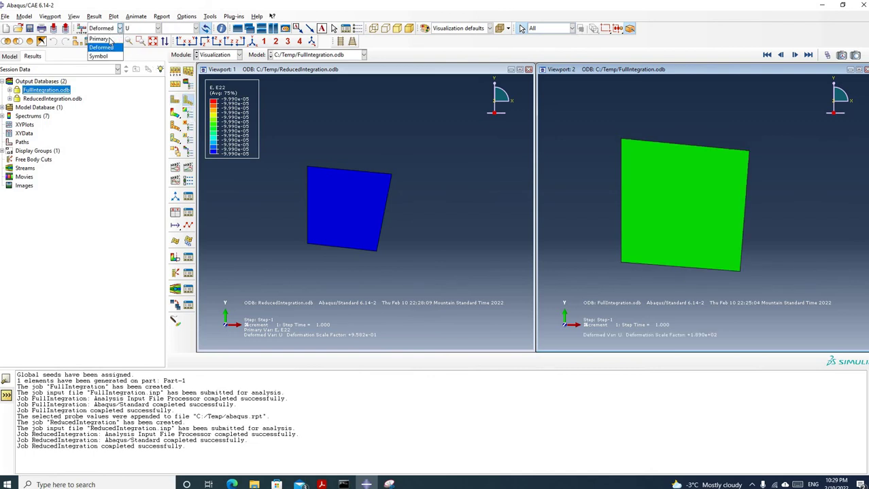
{"action": "left_click", "coordinate": [102, 38]}
{"action": "left_click", "coordinate": [158, 28]}
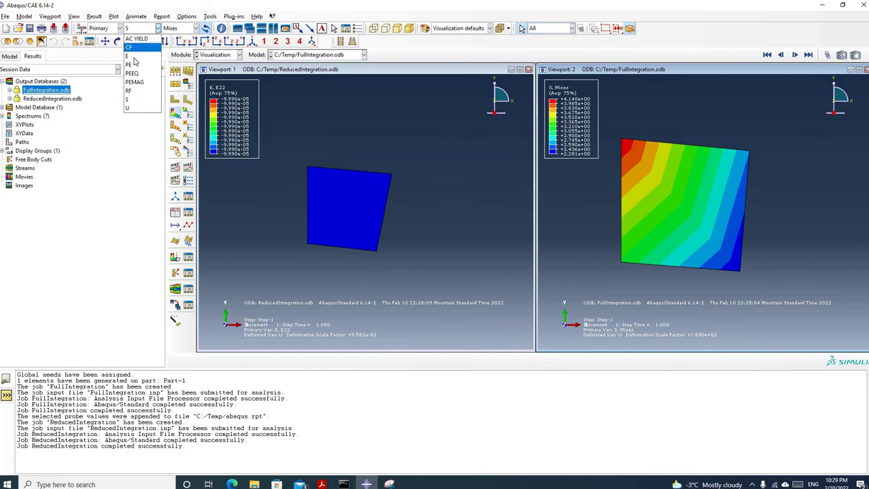
{"action": "left_click", "coordinate": [134, 57]}
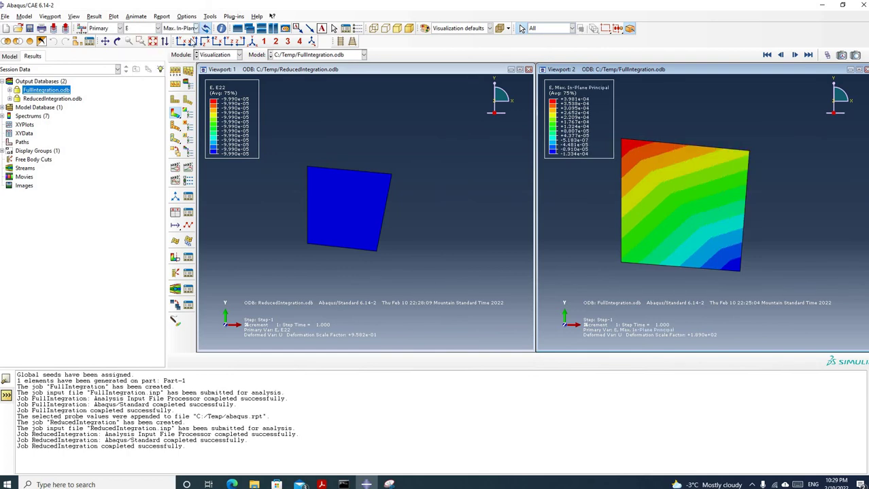
{"action": "left_click", "coordinate": [196, 27]}
{"action": "left_click", "coordinate": [179, 119]}
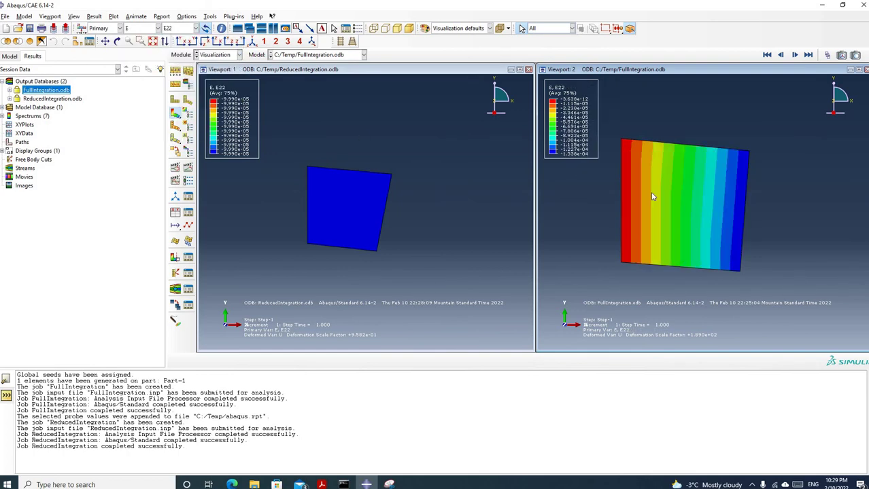
{"action": "scroll", "coordinate": [329, 211], "scroll_direction": "up", "scroll_amount": 5}
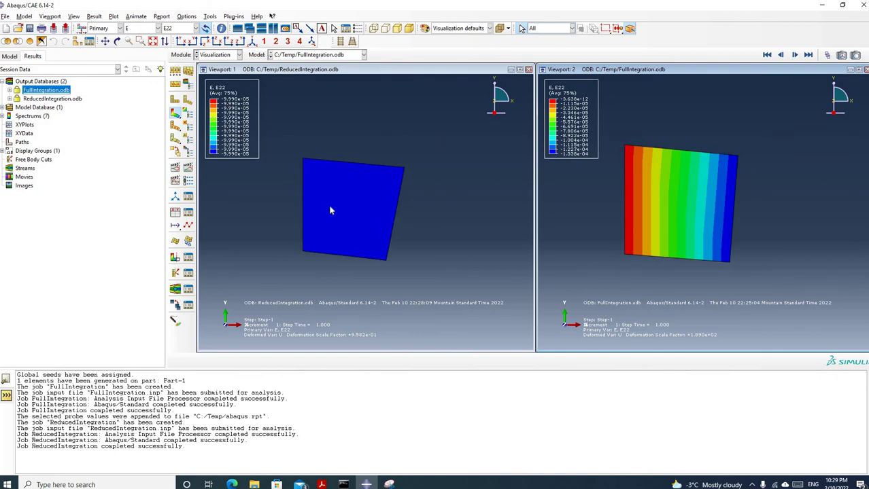
- Enlarge both contour plots, switch to Snipping Tool, and underline the corner node's E22 value in the captured probe table with the red pen
{"action": "scroll", "coordinate": [334, 208], "scroll_direction": "up", "scroll_amount": 1}
{"action": "scroll", "coordinate": [683, 217], "scroll_direction": "up", "scroll_amount": 3}
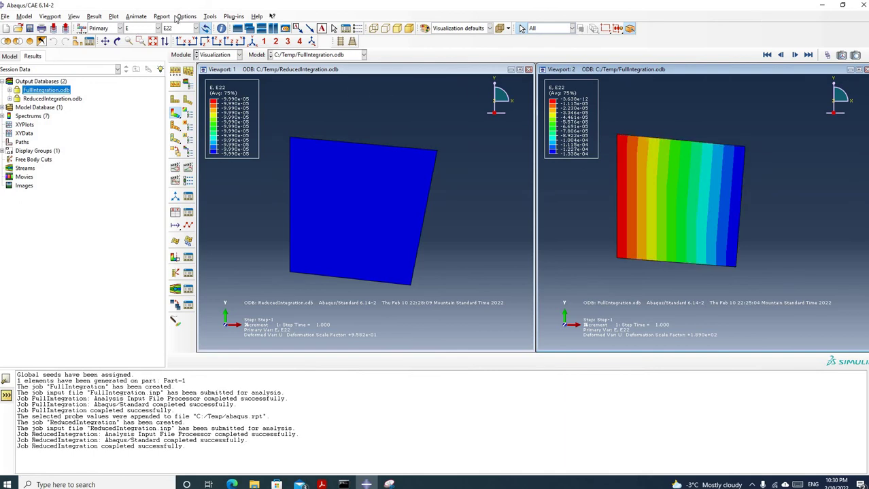
{"action": "left_click", "coordinate": [388, 484]}
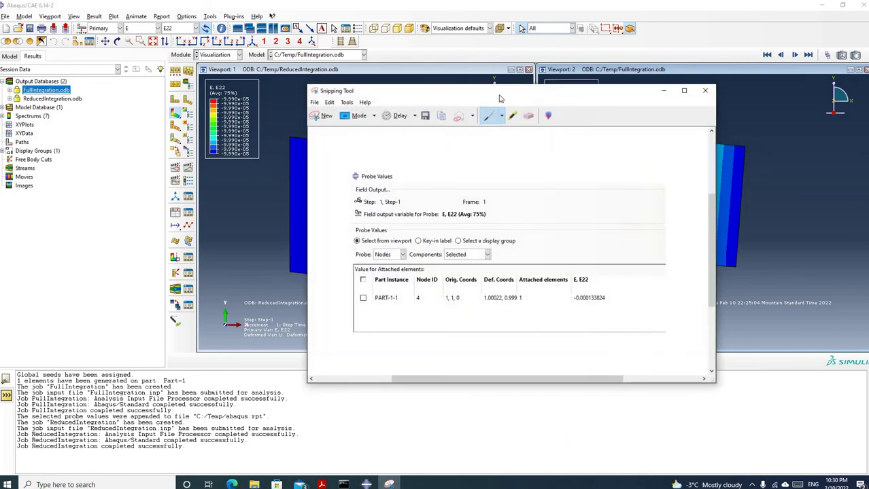
{"action": "left_click_drag", "start_coordinate": [408, 91], "coordinate": [171, 97]}
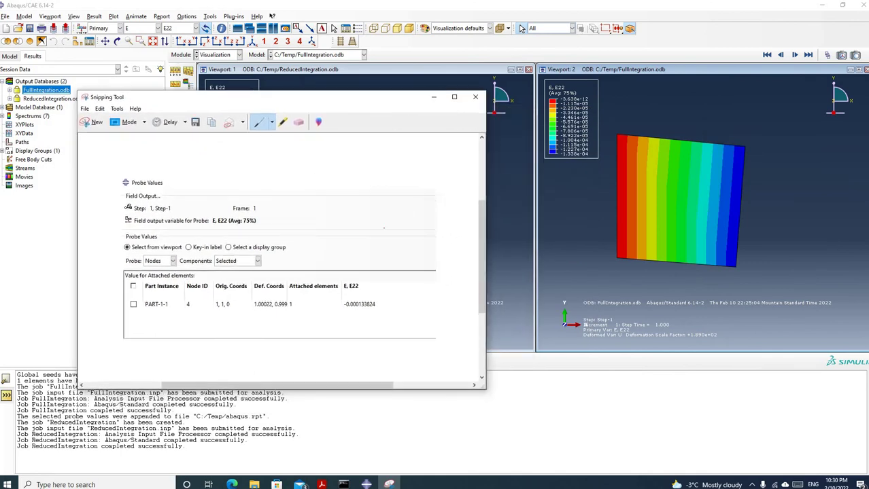
{"action": "mouse_move", "coordinate": [345, 311]}
{"action": "left_mouse_down"}
{"action": "mouse_move", "coordinate": [338, 311]}
{"action": "mouse_move", "coordinate": [377, 311]}
{"action": "left_mouse_up"}
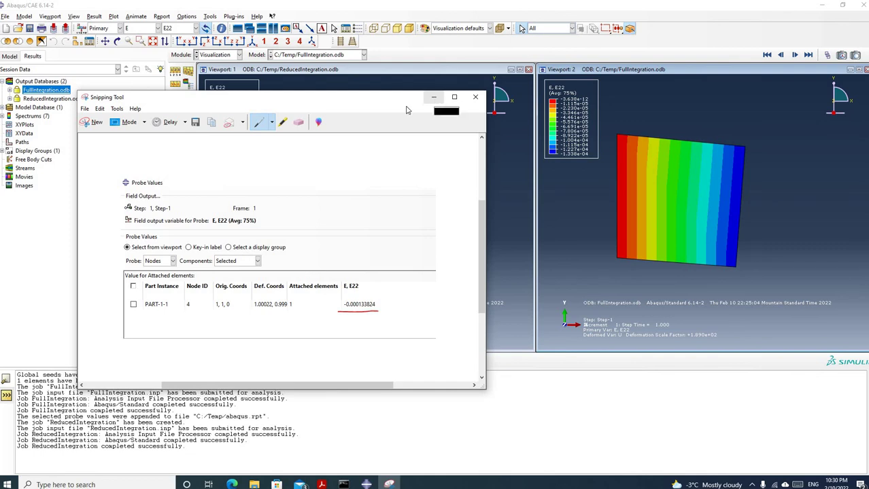
- Move the annotated snip aside to compare its corner strain with the reduced- and full-integration plots, and minimize Snipping Tool
{"action": "left_click_drag", "start_coordinate": [418, 100], "coordinate": [780, 120]}
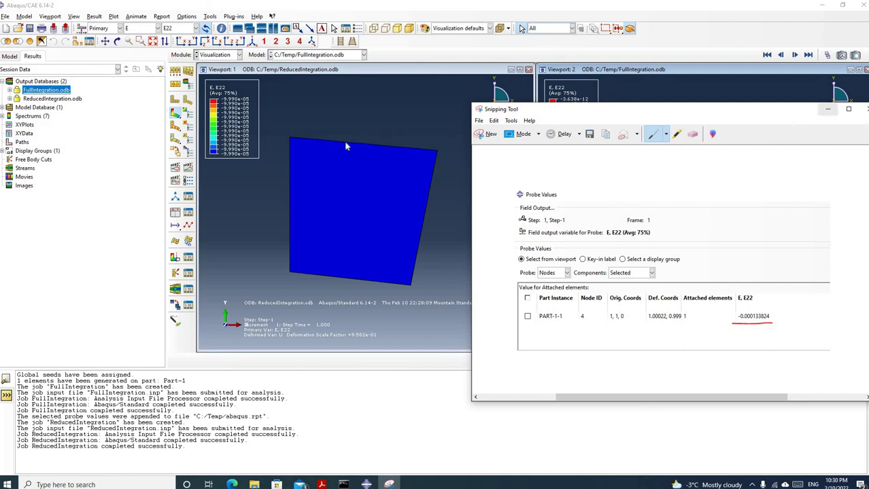
{"action": "left_click_drag", "start_coordinate": [720, 109], "coordinate": [651, 202]}
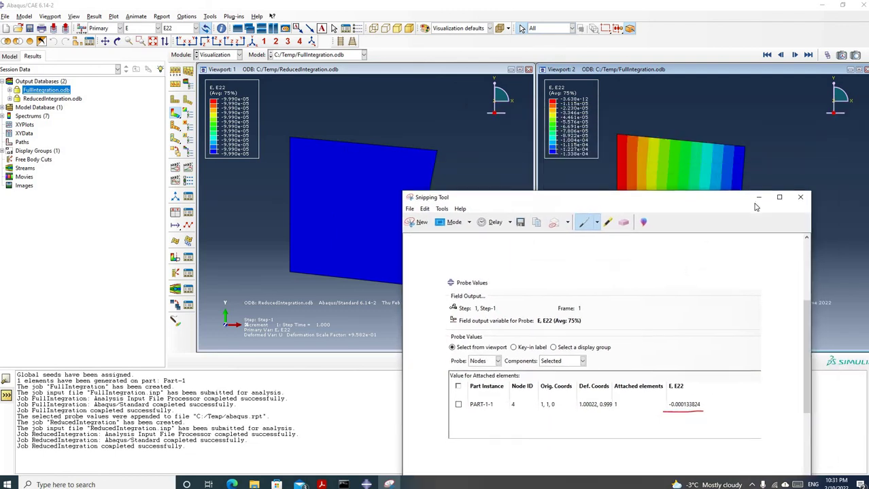
{"action": "left_click", "coordinate": [756, 201]}
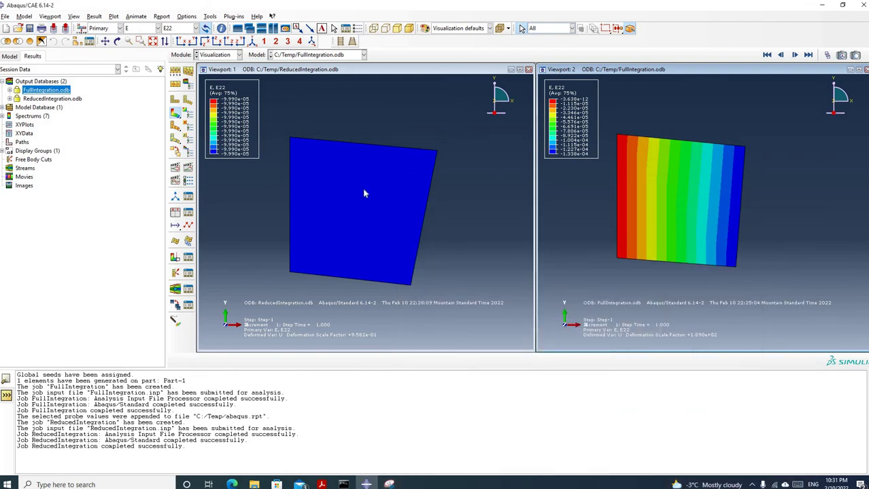